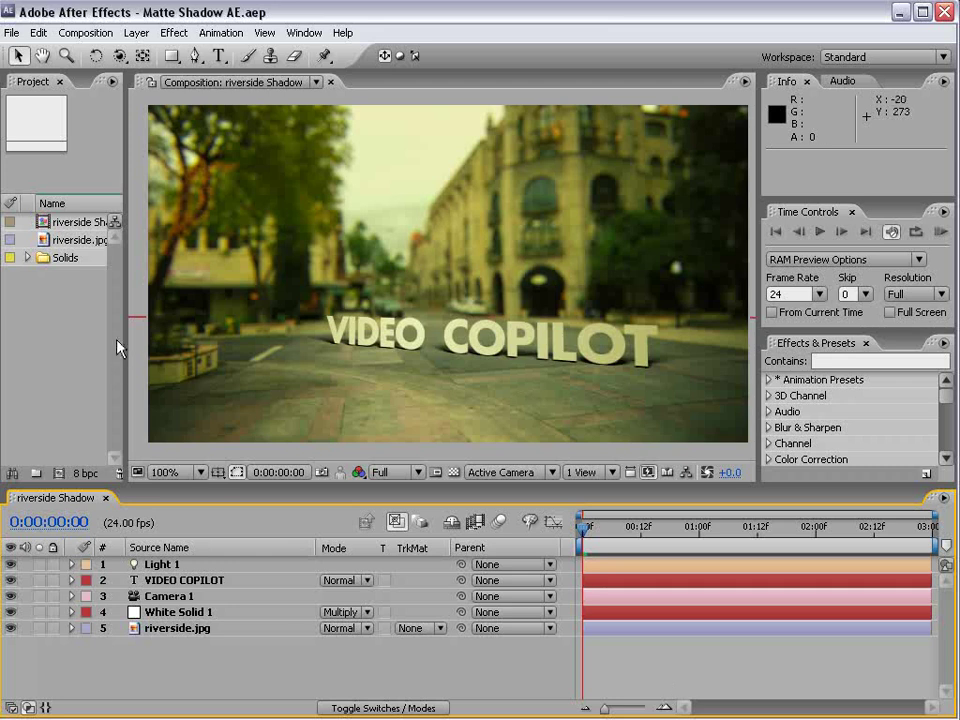
# Step: Create a new composition from the riverside.jpg footage and compare it with the finished riverside Shadow composition
pyautogui.moveTo(125, 346); pyautogui.dragTo(188, 351)
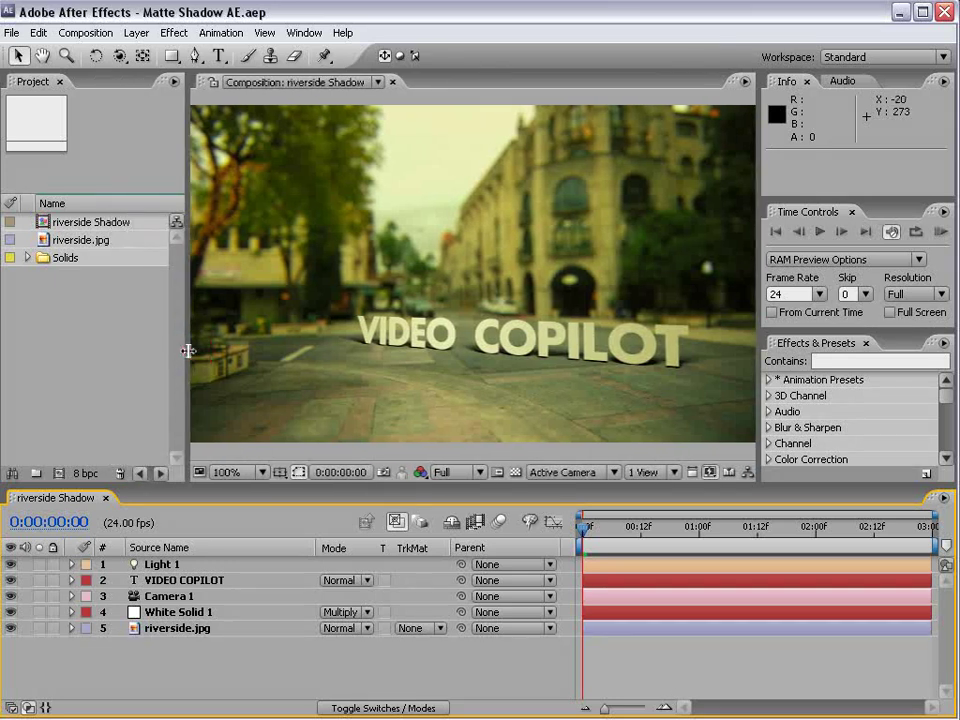
pyautogui.moveTo(62, 242); pyautogui.dragTo(57, 478)
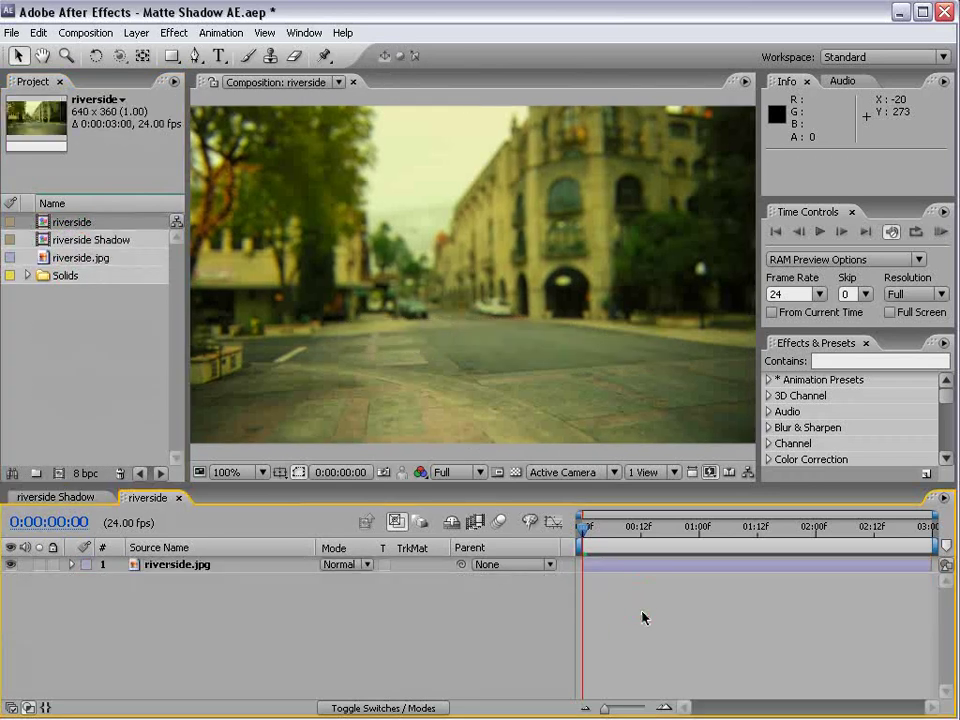
pyautogui.moveTo(656, 530); pyautogui.dragTo(532, 543)
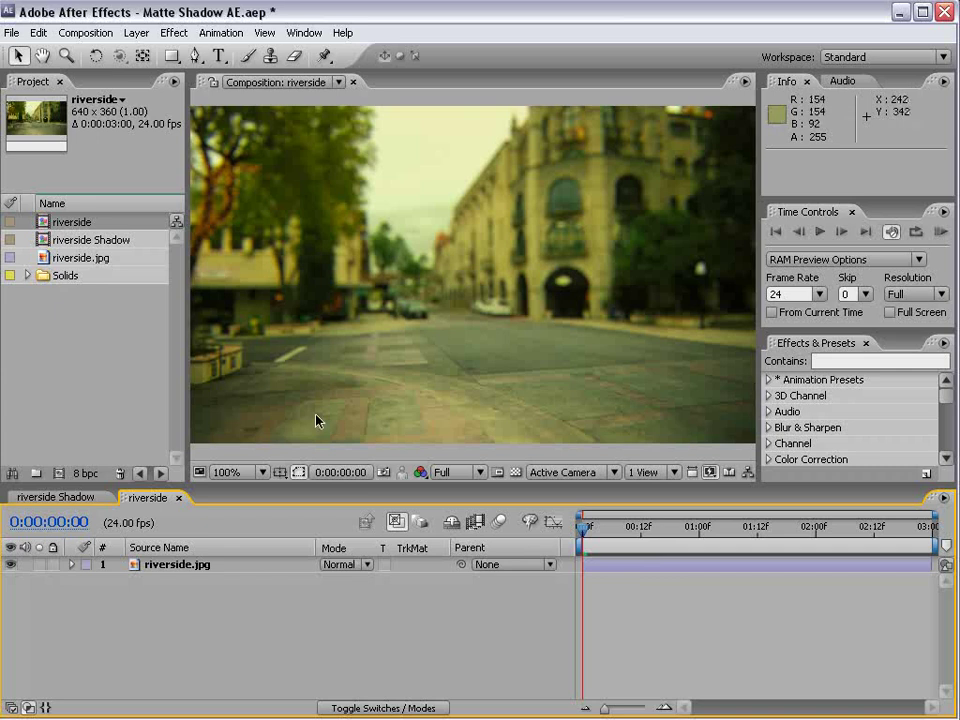
pyautogui.click(55, 497)
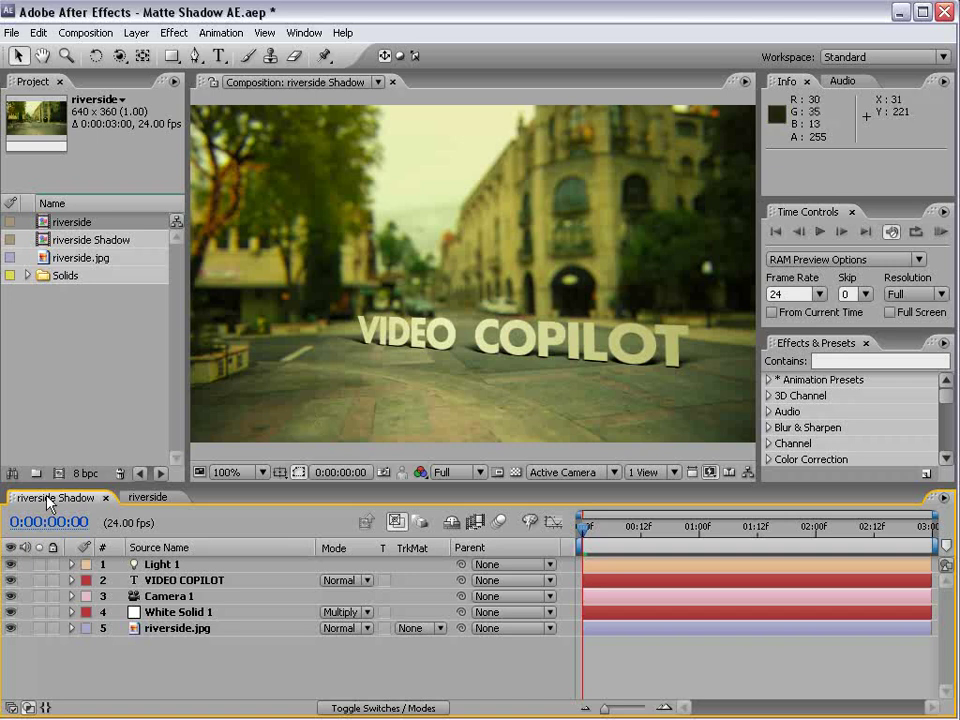
pyautogui.click(148, 497)
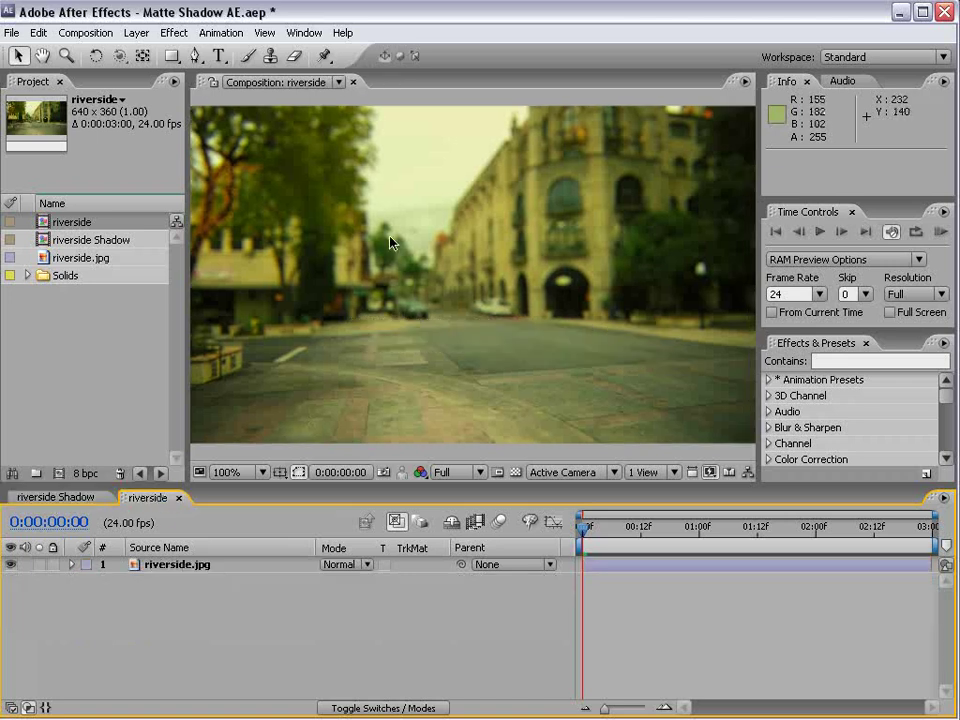
# Step: Add a white 600 x 600 pixel solid named BG to the riverside composition
pyautogui.click(136, 33)
pyautogui.moveTo(141, 58)
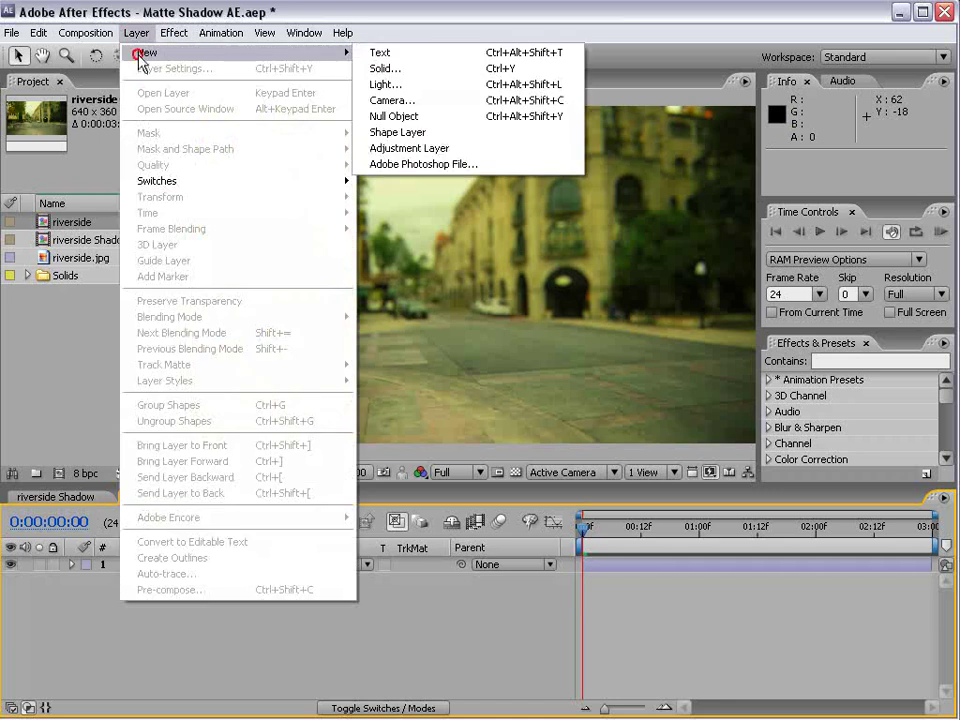
pyautogui.click(414, 68)
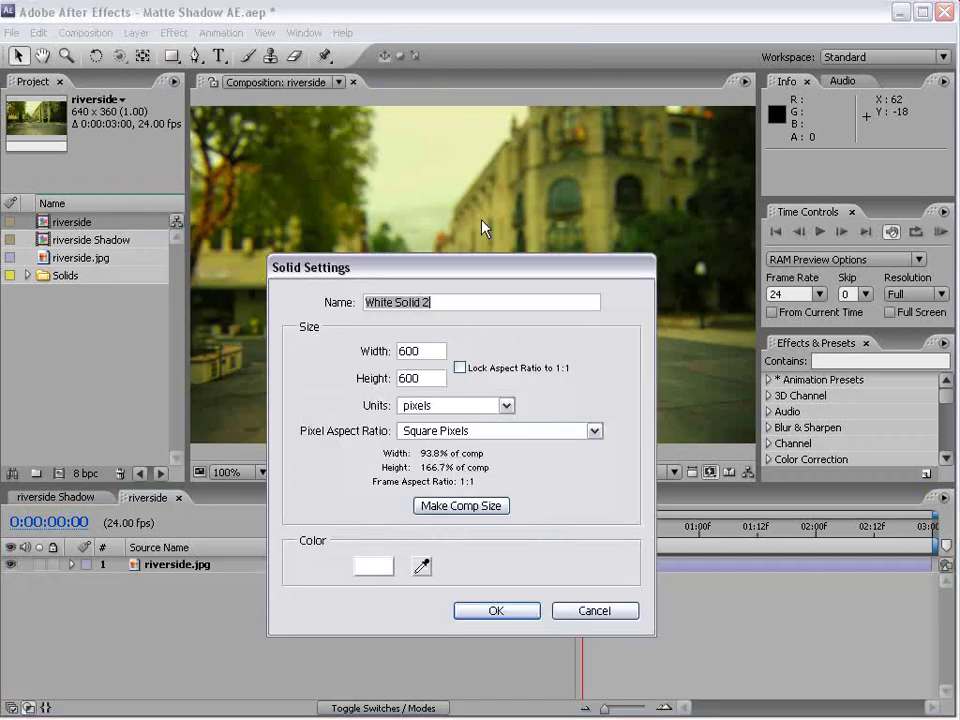
pyautogui.doubleClick(438, 351)
pyautogui.moveTo(417, 381); pyautogui.dragTo(340, 383)
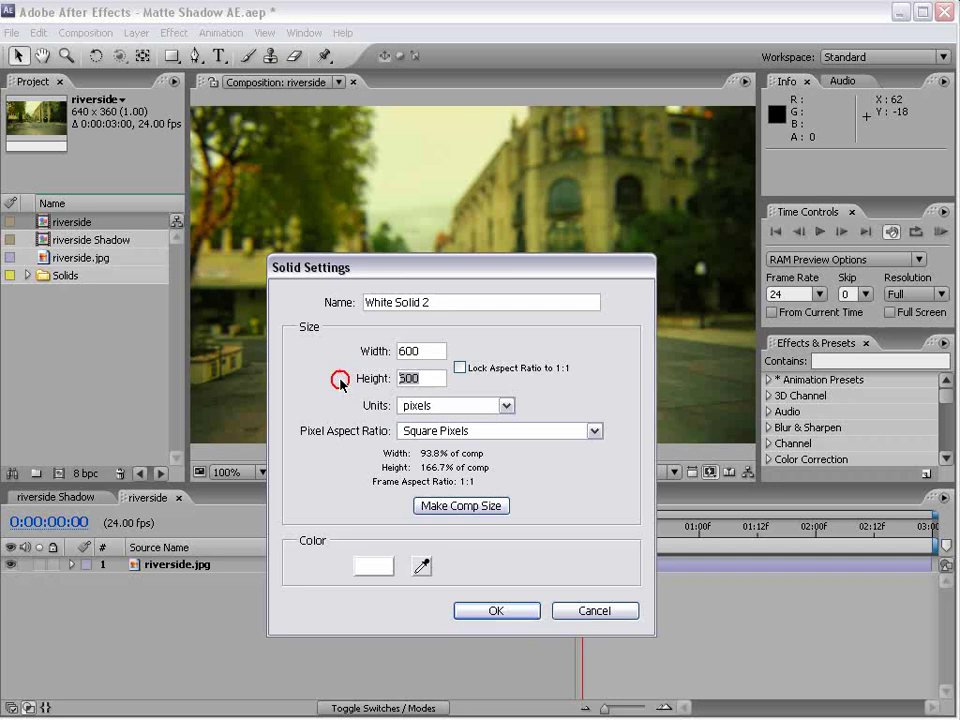
pyautogui.doubleClick(420, 303)
pyautogui.write('BG')
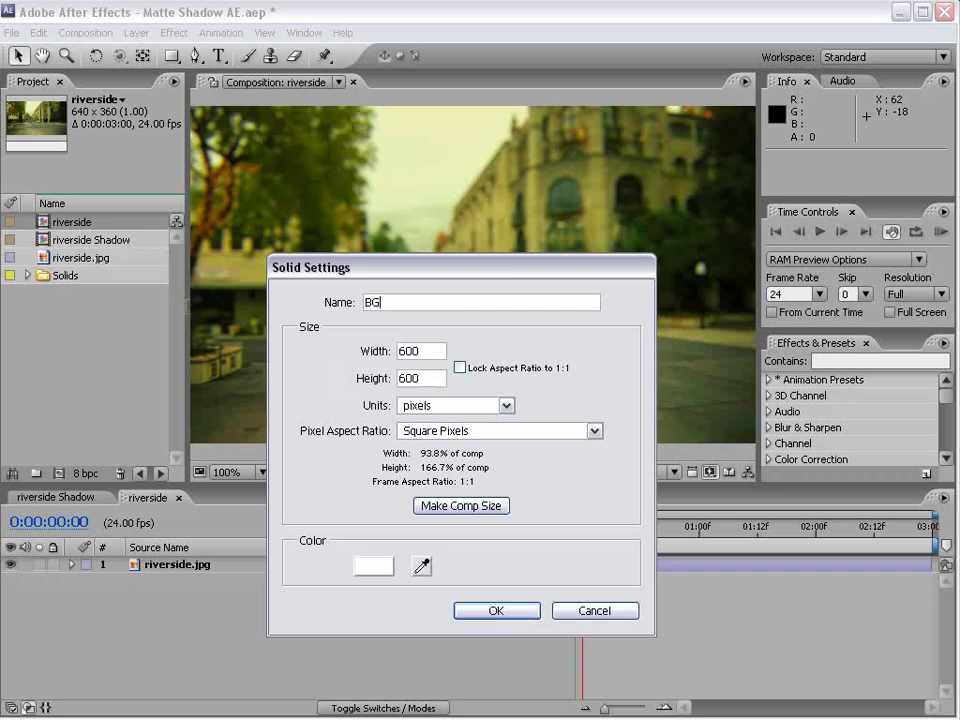
pyautogui.click(488, 609)
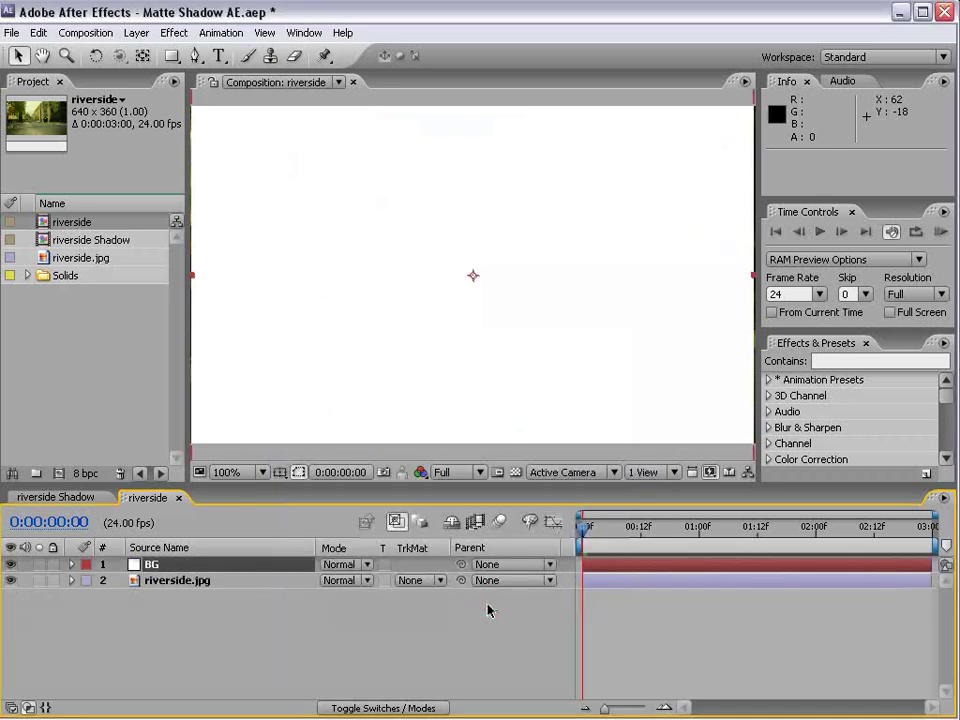
# Step: Make the BG solid a 3D layer, rotate it to lie flat, and lower it about 119 pixels onto the street
pyautogui.press('F4')
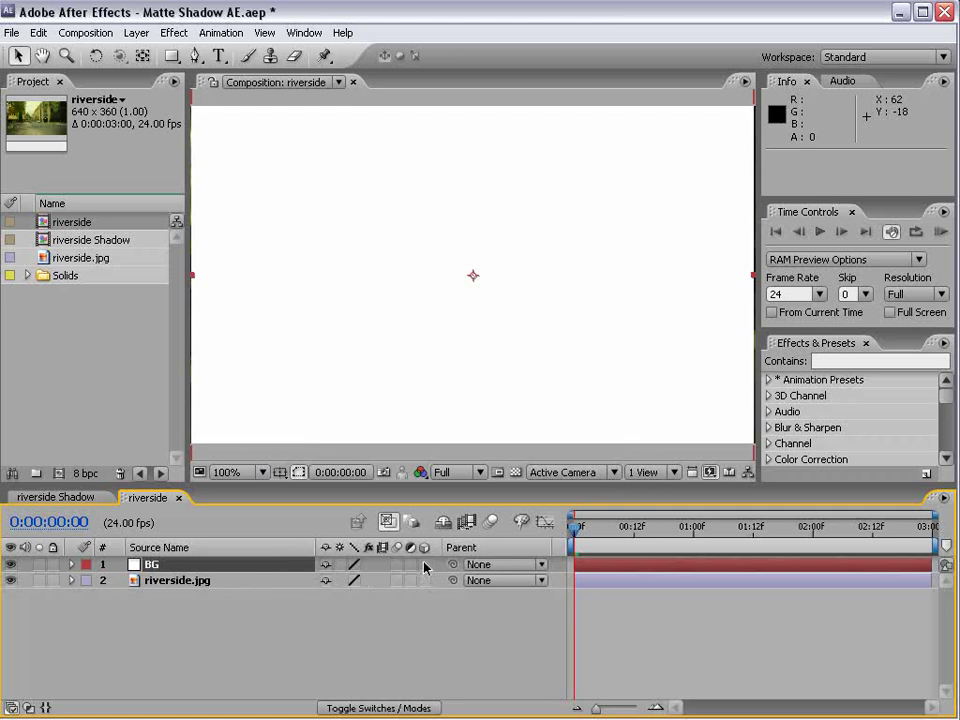
pyautogui.click(424, 564)
pyautogui.press('w')
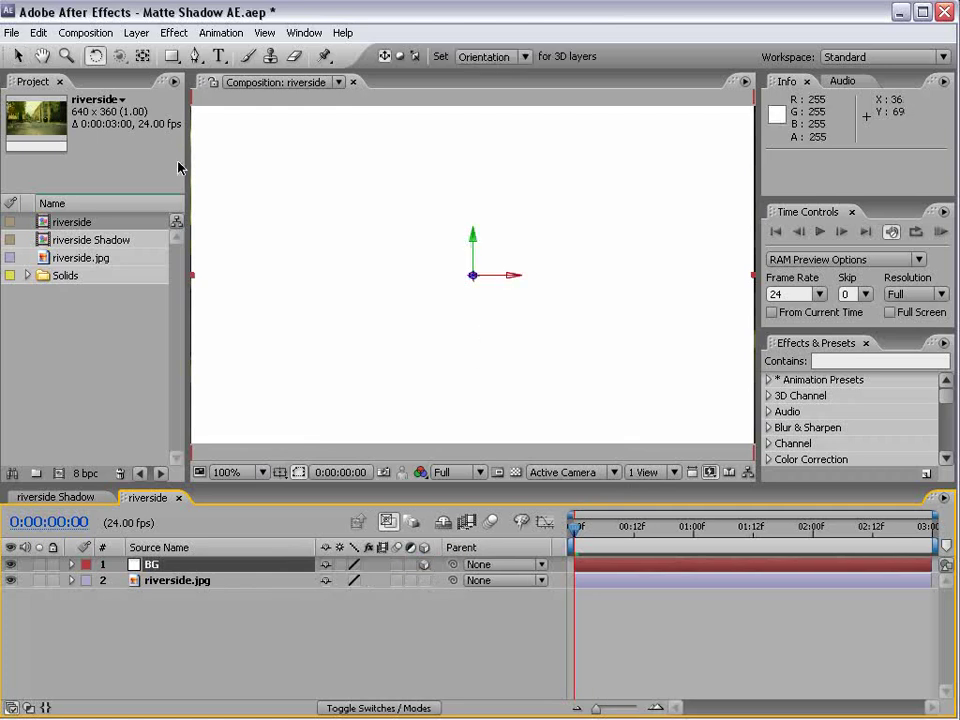
pyautogui.moveTo(497, 277); pyautogui.dragTo(477, 346)
pyautogui.press('v')
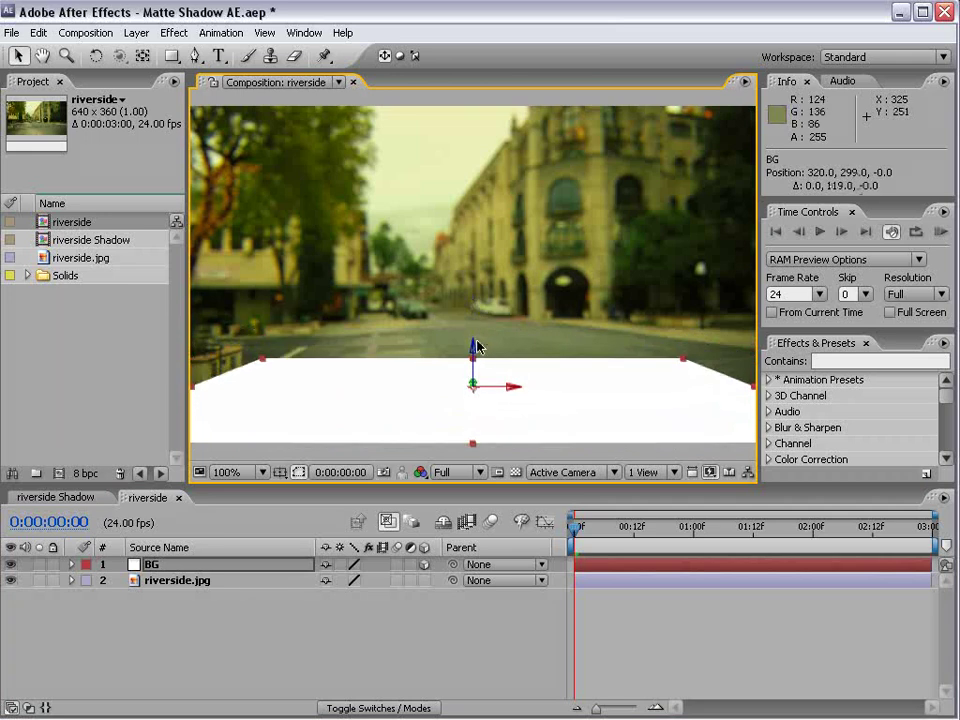
pyautogui.press('w')
pyautogui.moveTo(491, 388)
pyautogui.mouseDown()
pyautogui.moveTo(480, 393)
pyautogui.moveTo(475, 371)
pyautogui.moveTo(475, 385)
pyautogui.mouseUp()
# Step: Add a camera with the 24mm preset to the composition
pyautogui.click(135, 32)
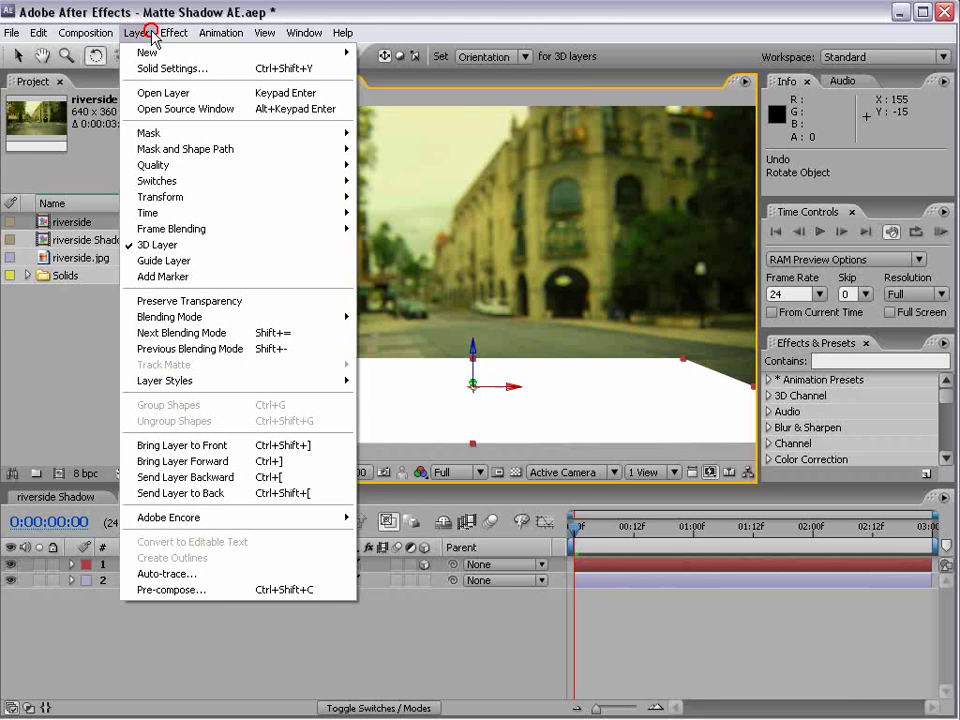
pyautogui.moveTo(147, 52)
pyautogui.click(418, 101)
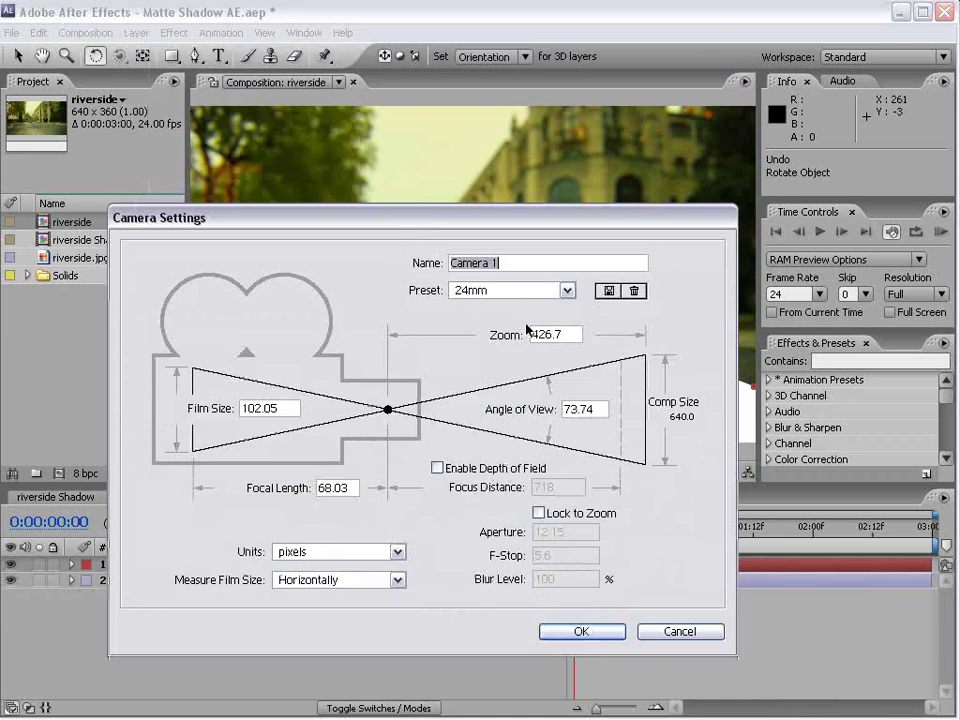
pyautogui.click(583, 632)
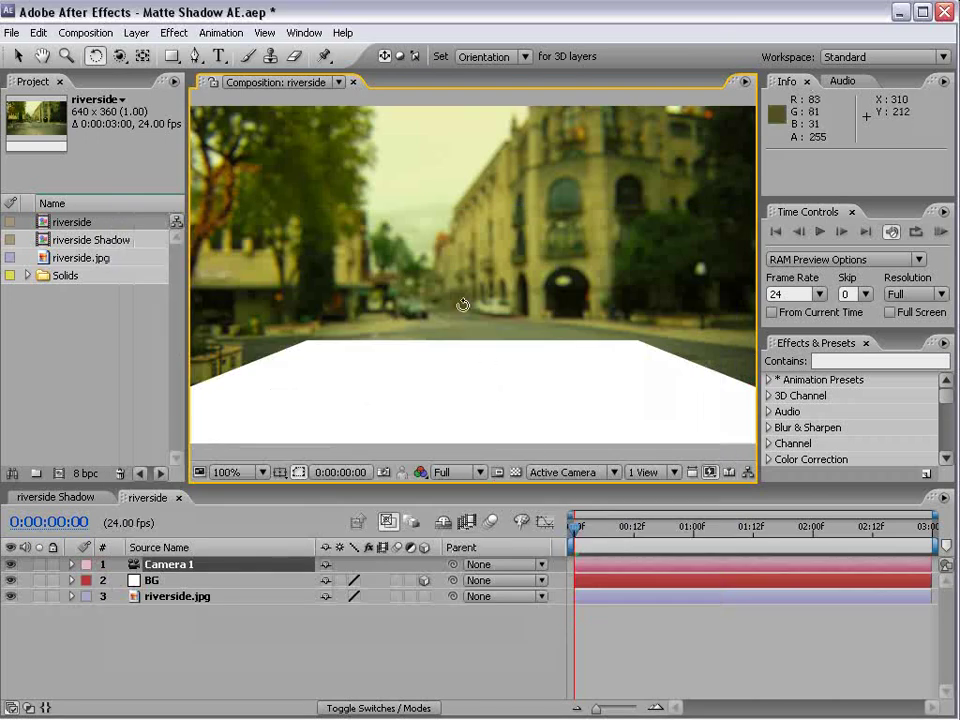
# Step: Orbit and reposition the camera so the white BG plane roughly follows the perspective of the street
pyautogui.moveTo(118, 56)
pyautogui.mouseDown()
pyautogui.moveTo(175, 88)
pyautogui.moveTo(131, 60)
pyautogui.mouseUp()
pyautogui.moveTo(480, 353); pyautogui.dragTo(493, 418)
pyautogui.press('c')
pyautogui.moveTo(465, 336); pyautogui.dragTo(514, 354)
pyautogui.press('c')
pyautogui.press('c')
# Step: Apply the Grid effect to the BG solid and fine-tune the camera orbit so its lines match the street perspective
pyautogui.click(173, 33)
pyautogui.click(596, 583)
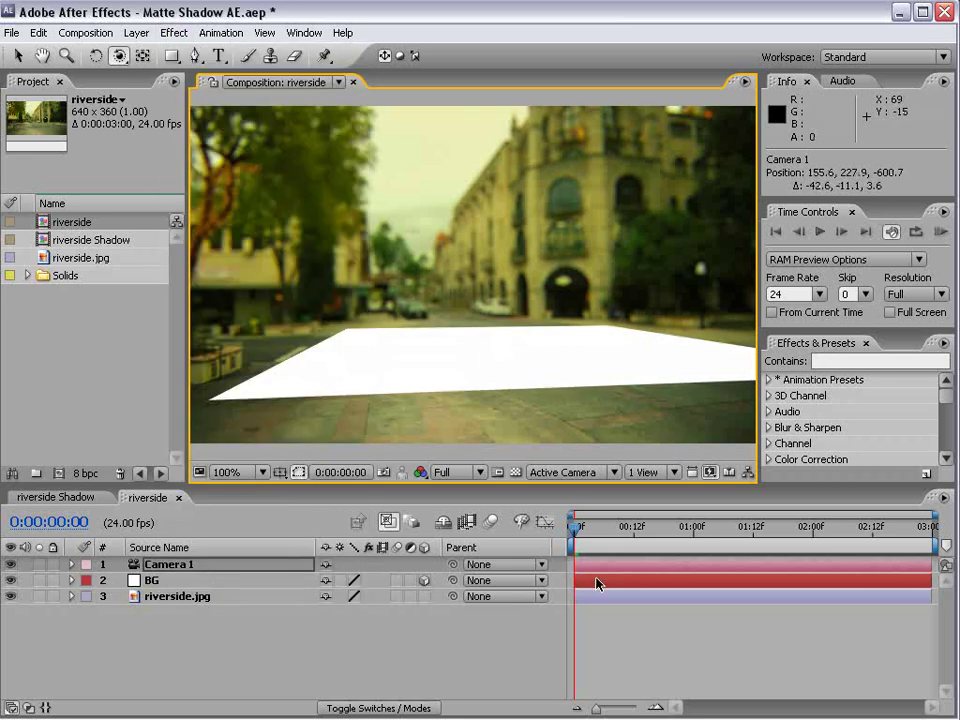
pyautogui.click(597, 584)
pyautogui.click(174, 33)
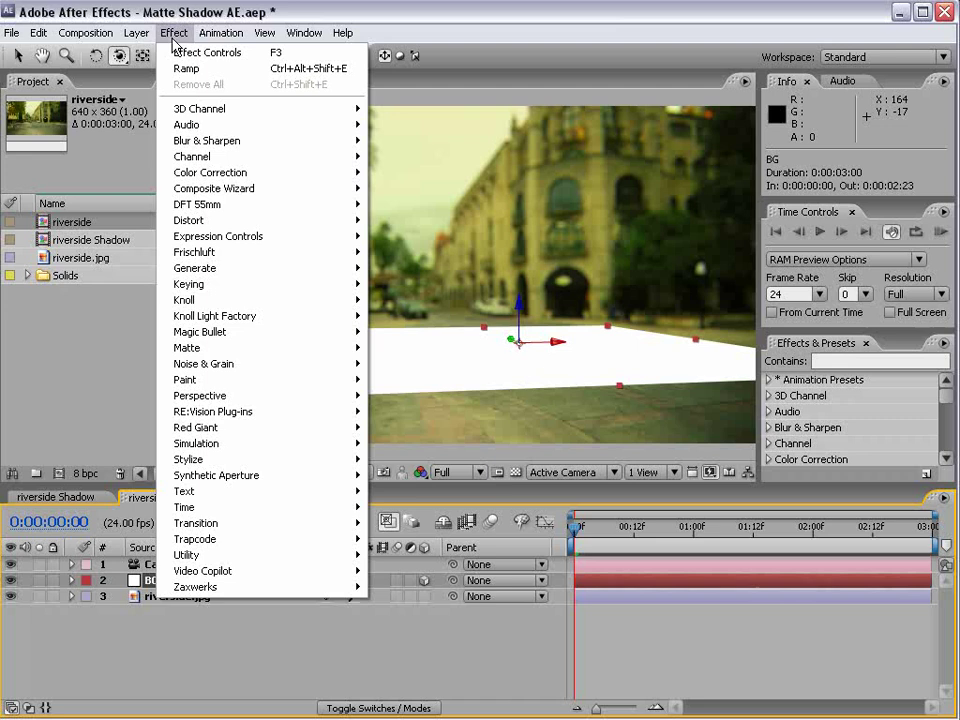
pyautogui.click(405, 523)
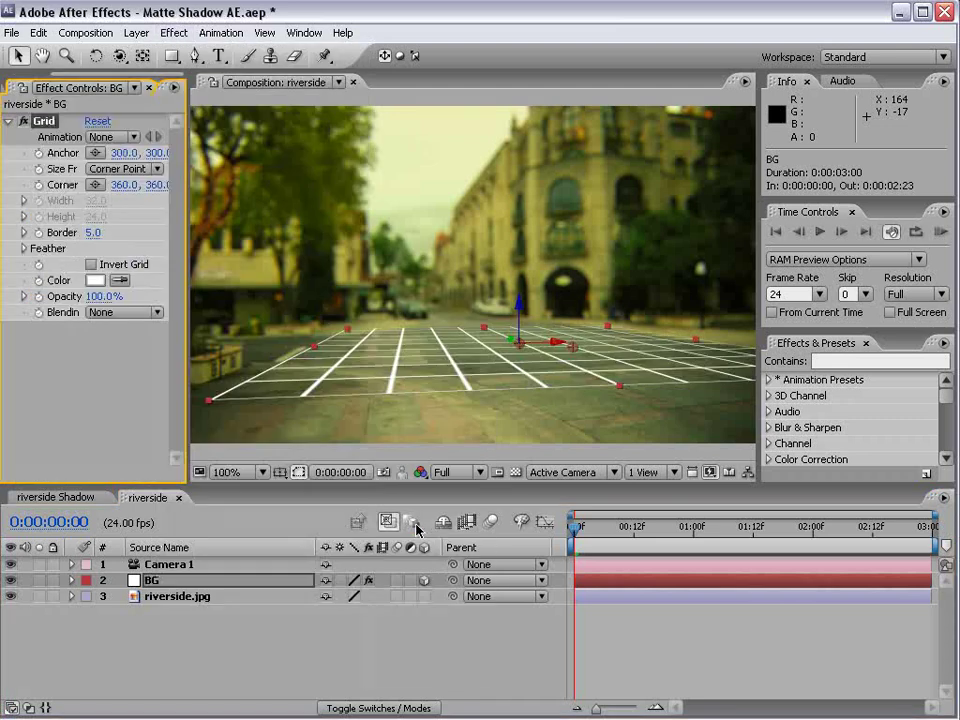
pyautogui.press('c')
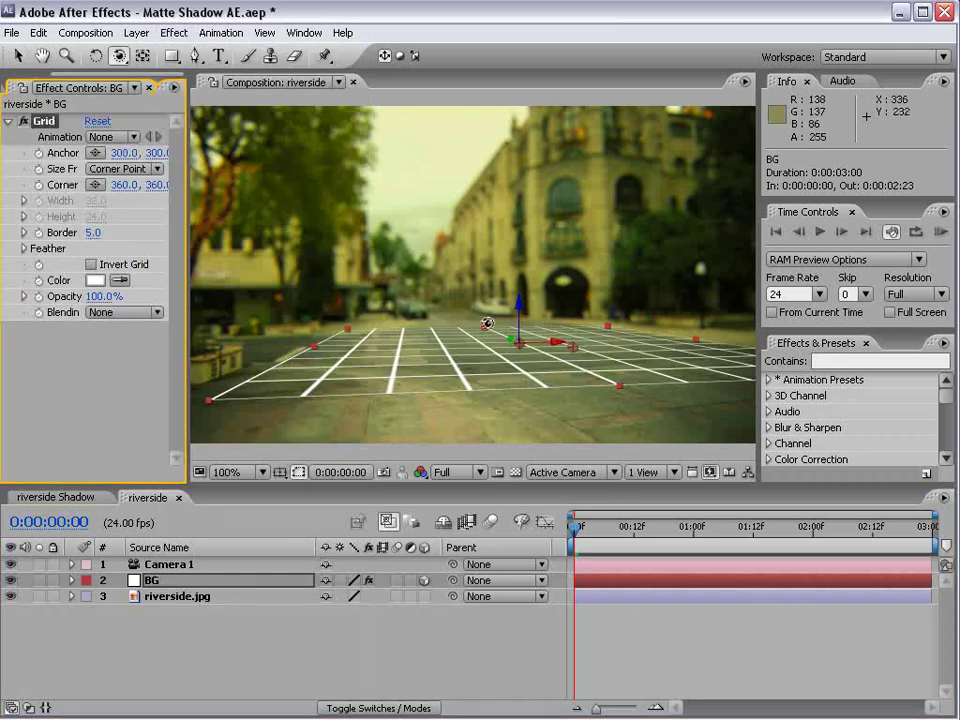
pyautogui.moveTo(476, 332)
pyautogui.mouseDown()
pyautogui.moveTo(487, 328)
pyautogui.moveTo(476, 331)
pyautogui.mouseUp()
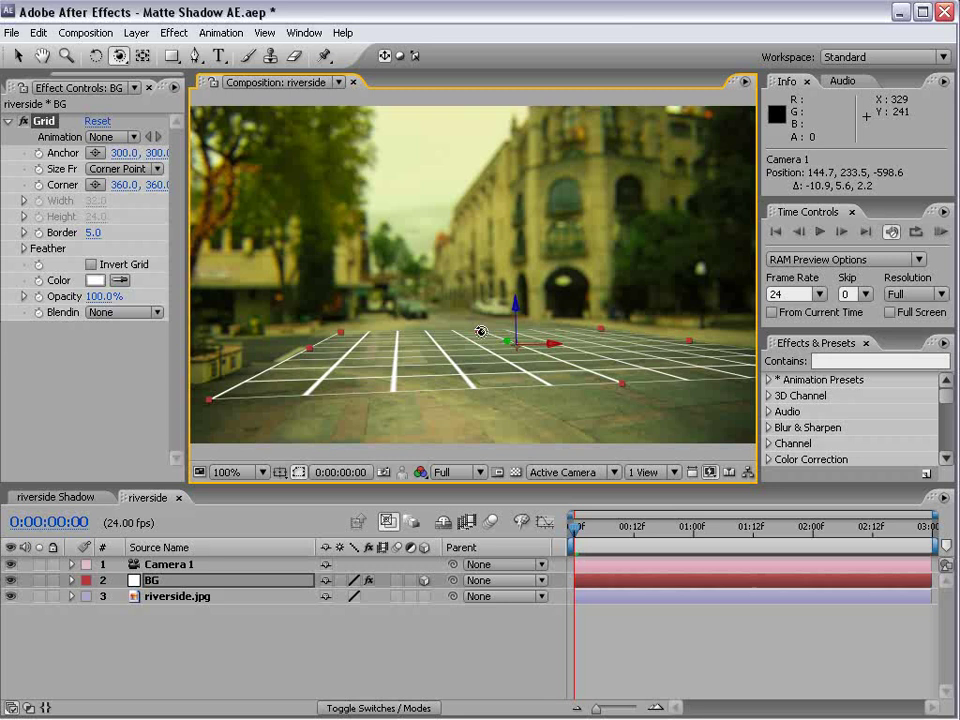
# Step: Scale the BG grid plane to 240% and push it back about 264 pixels in depth
pyautogui.press('s')
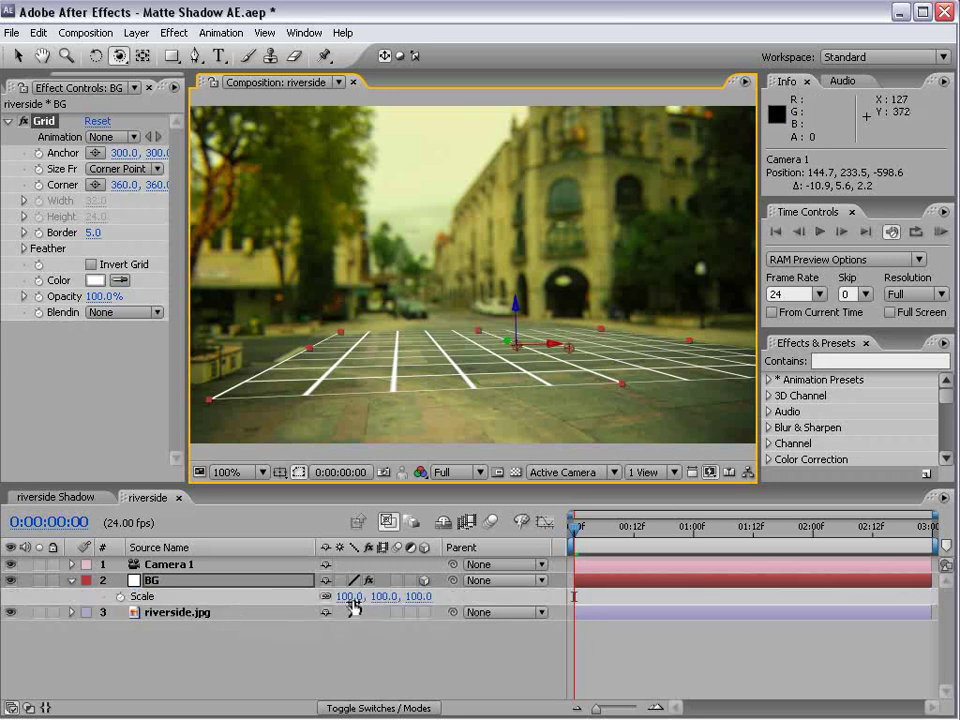
pyautogui.moveTo(353, 597); pyautogui.dragTo(493, 597)
pyautogui.press('v')
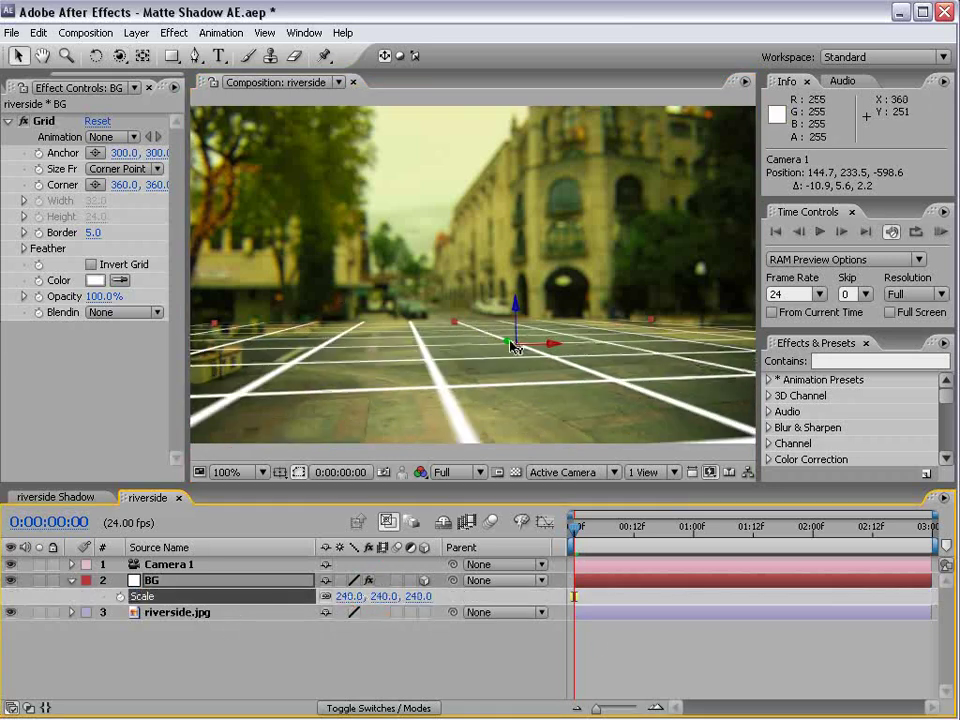
pyautogui.moveTo(529, 337); pyautogui.dragTo(279, 261)
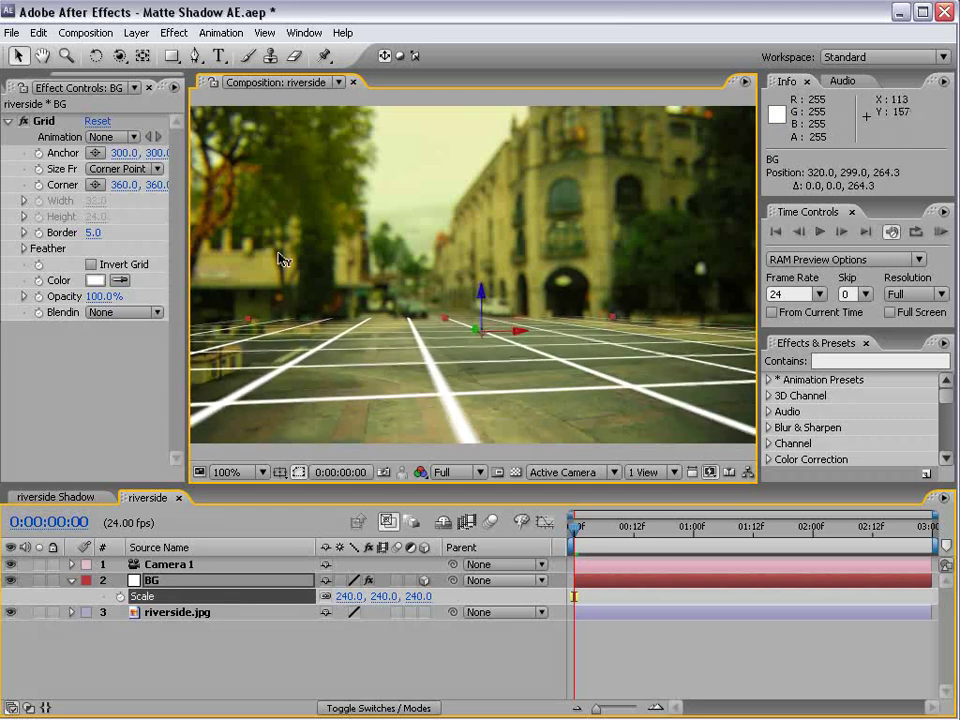
pyautogui.click(640, 657)
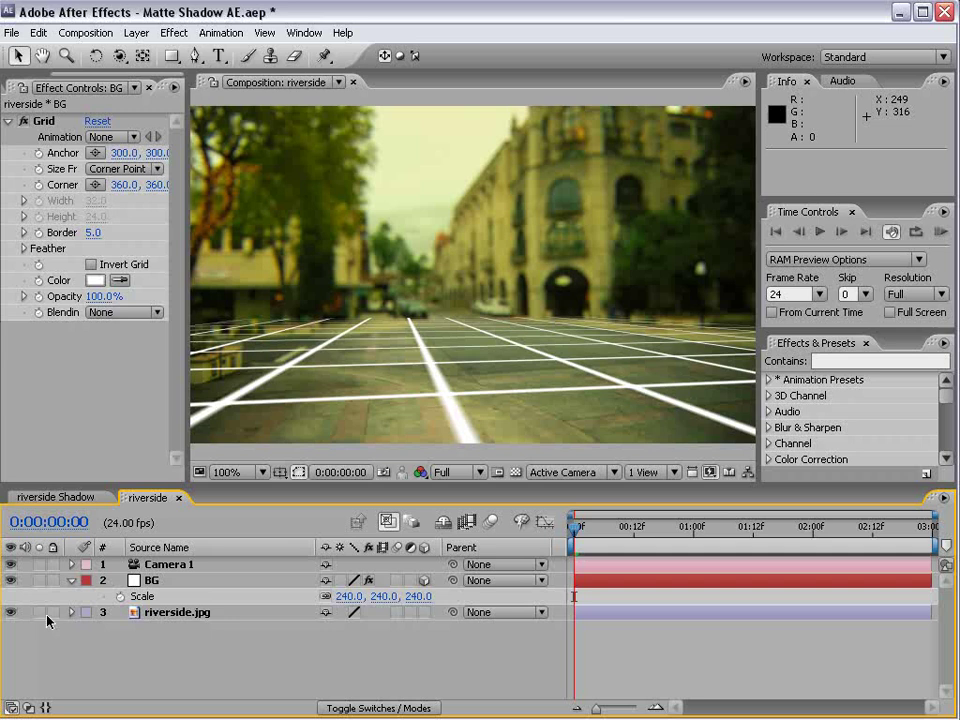
# Step: Turn off the Grid effect on BG and add a text layer reading VIDEO COPILOT
pyautogui.click(25, 121)
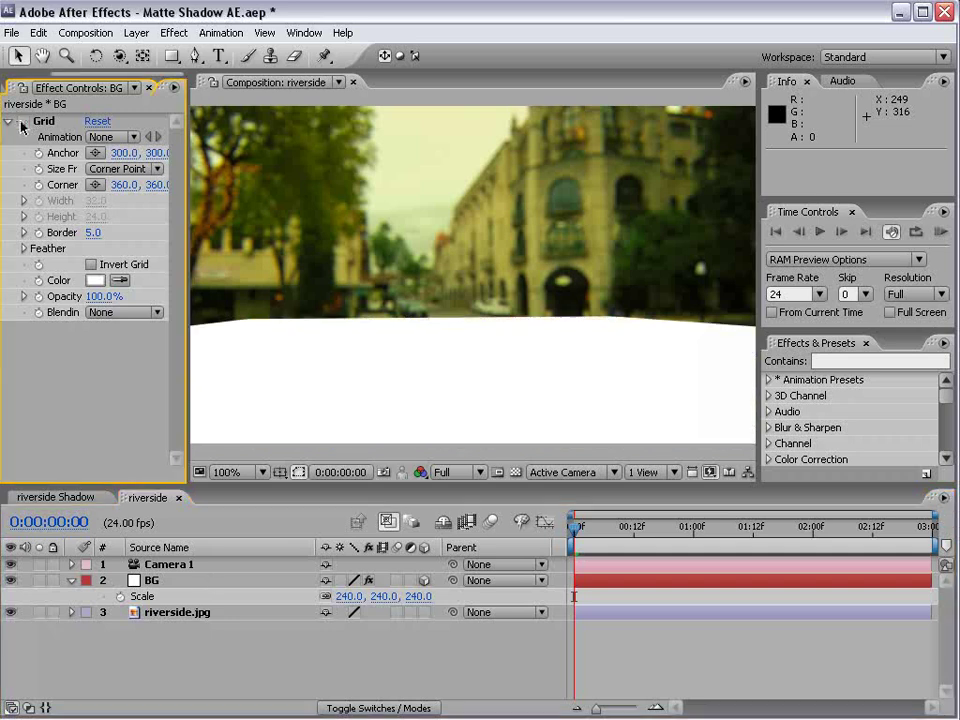
pyautogui.click(219, 57)
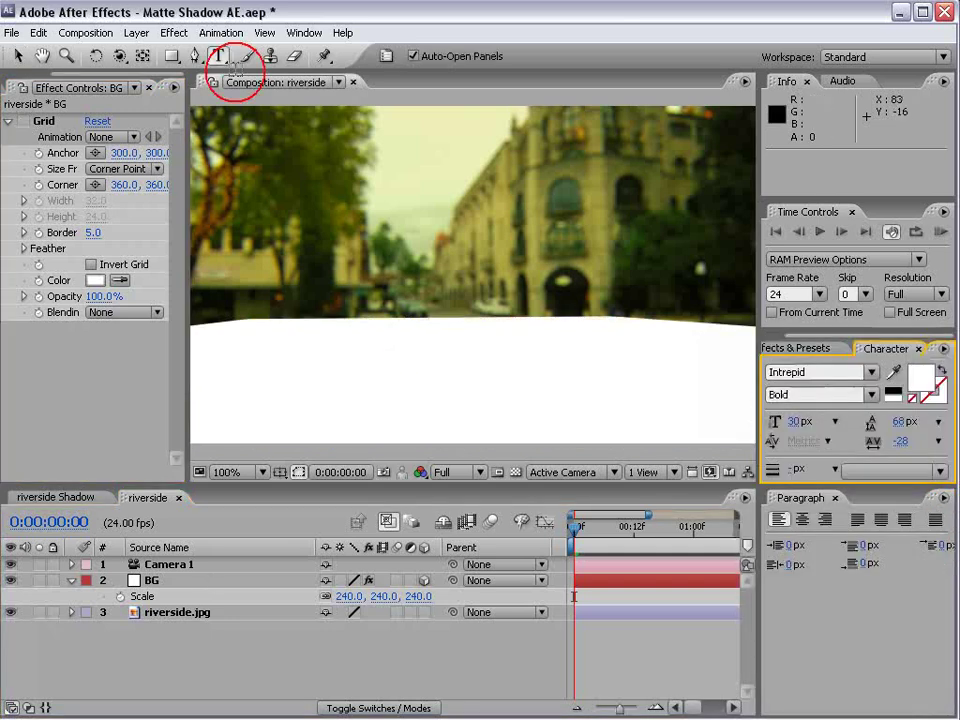
pyautogui.click(399, 336)
pyautogui.write('RIVERS')
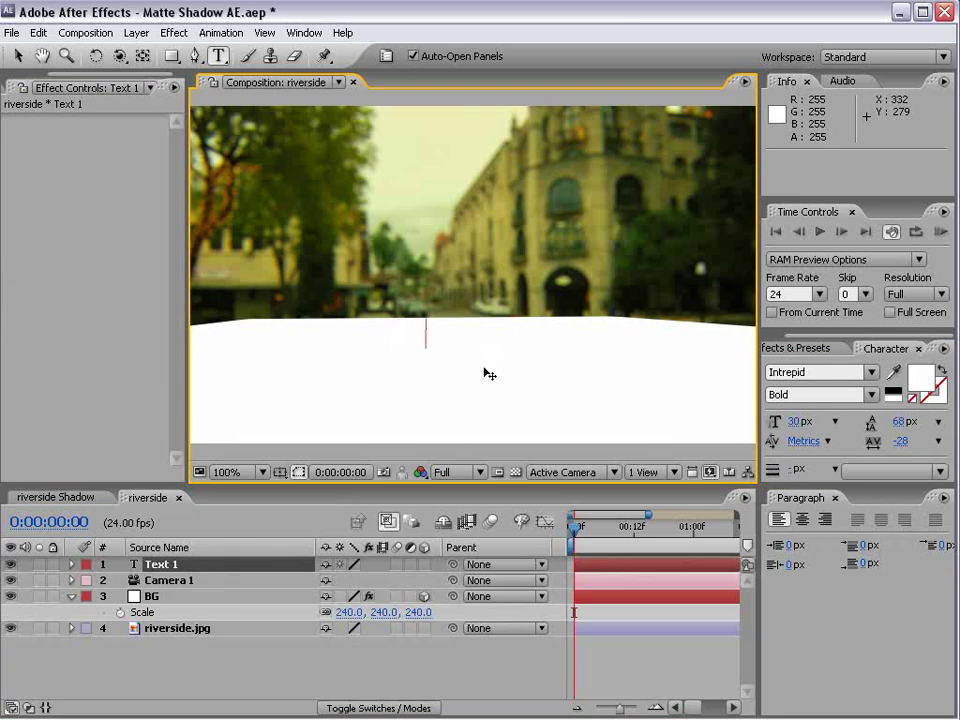
pyautogui.write('COPILOT')
pyautogui.hotkey('ctrl', 'Return')
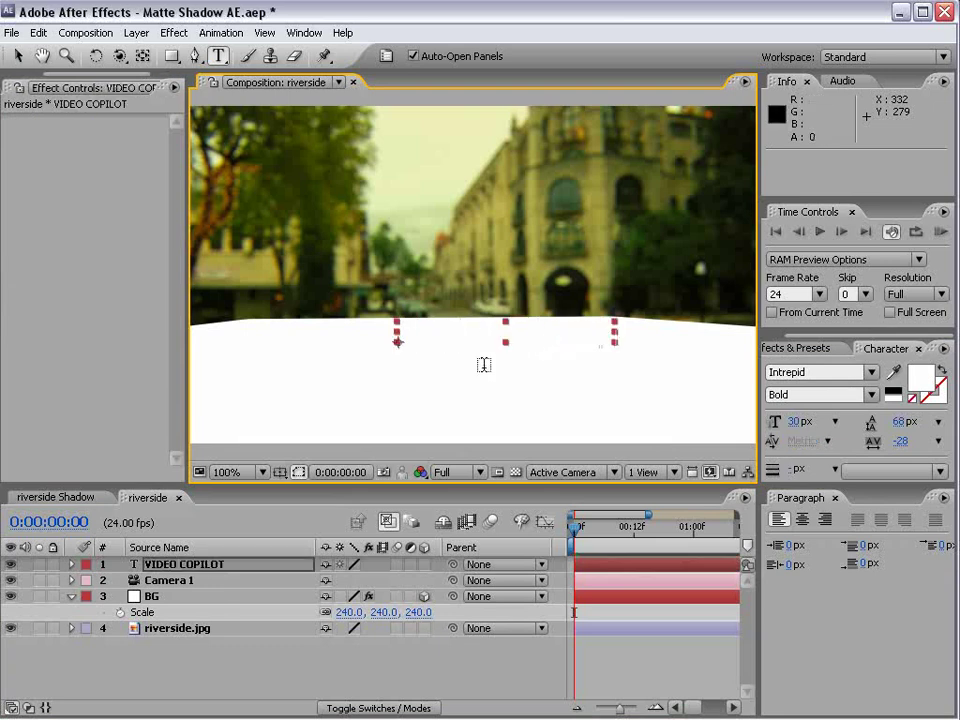
# Step: Move the VIDEO COPILOT text up above the white plane to about 250, 176 and make it a 3D layer
pyautogui.press('v')
pyautogui.click(474, 334)
pyautogui.moveTo(475, 337); pyautogui.dragTo(485, 262)
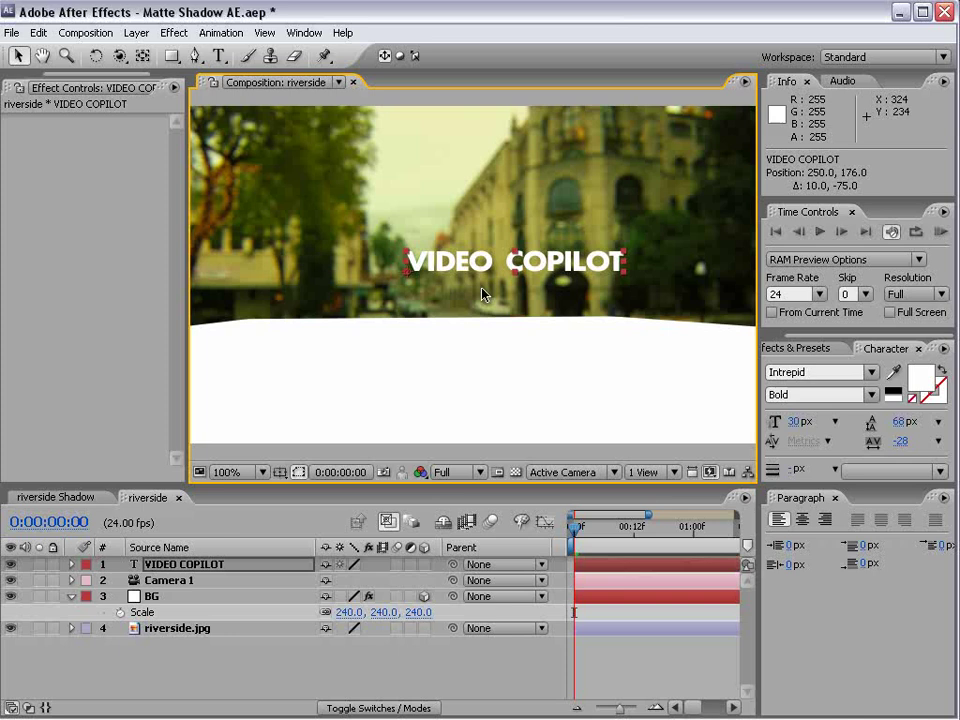
pyautogui.click(424, 564)
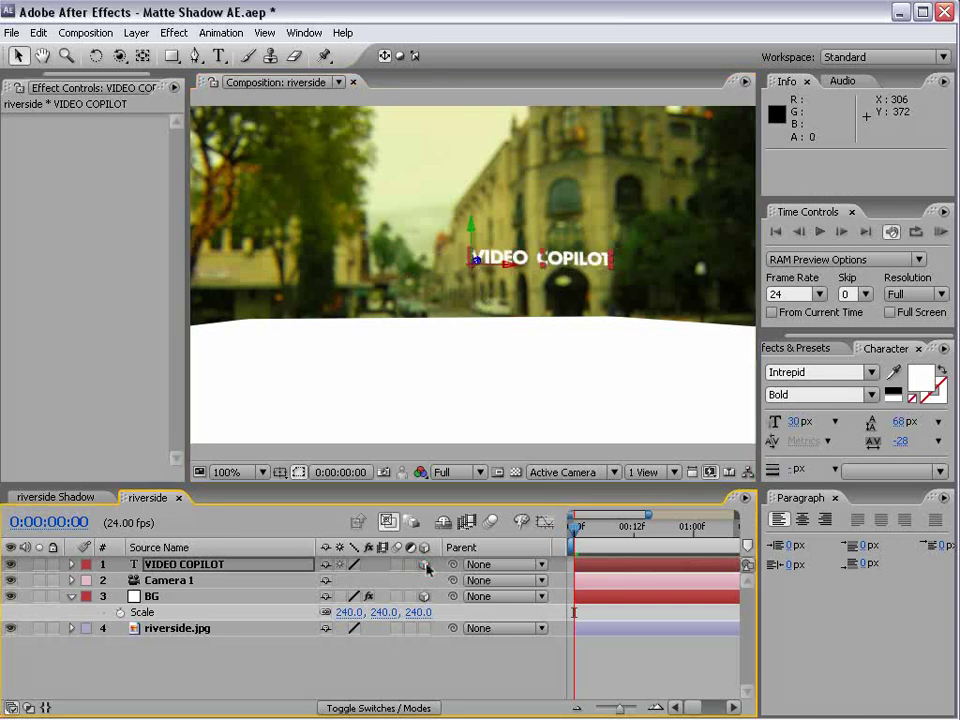
# Step: In the Left view, lower the text onto the BG plane at a Y position of about 298.8, and return to Active Camera
pyautogui.click(565, 472)
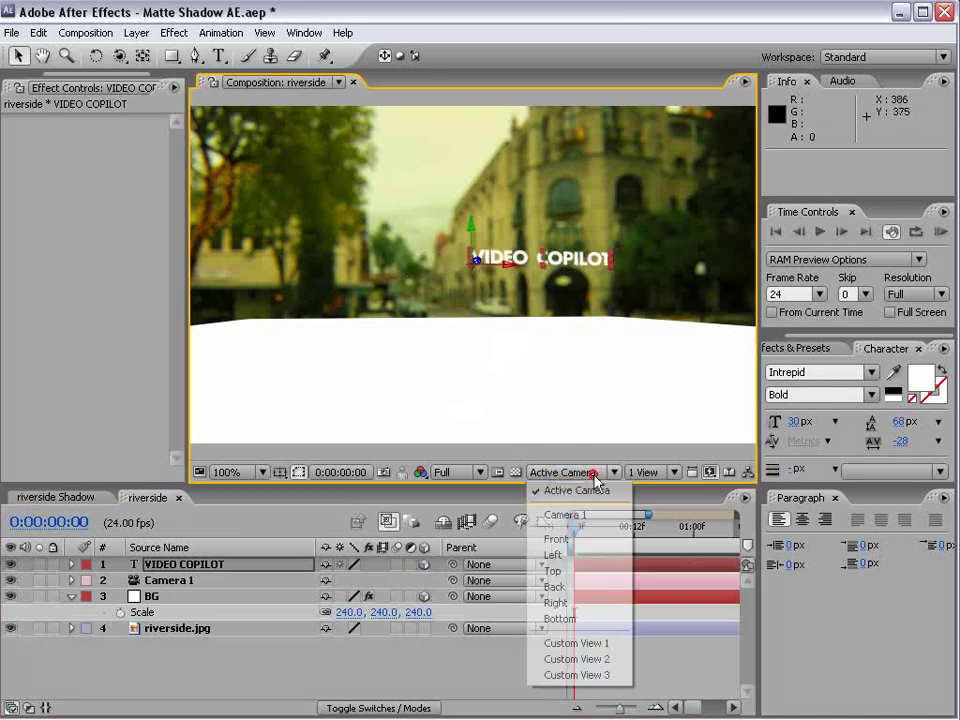
pyautogui.click(571, 555)
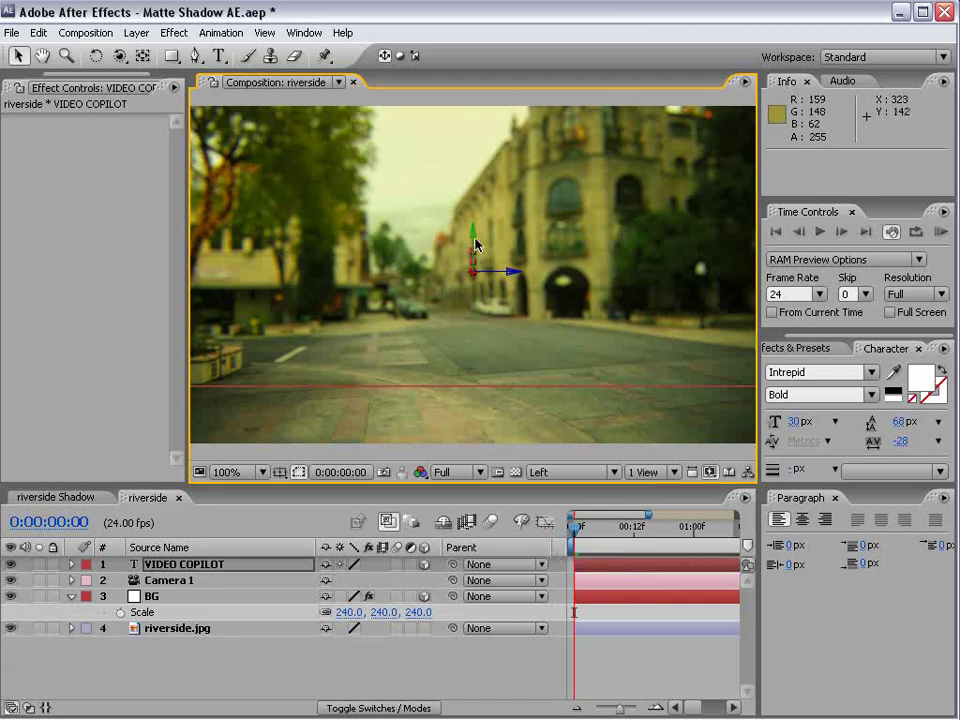
pyautogui.moveTo(476, 242); pyautogui.dragTo(467, 343)
pyautogui.scroll(4, 498, 370)
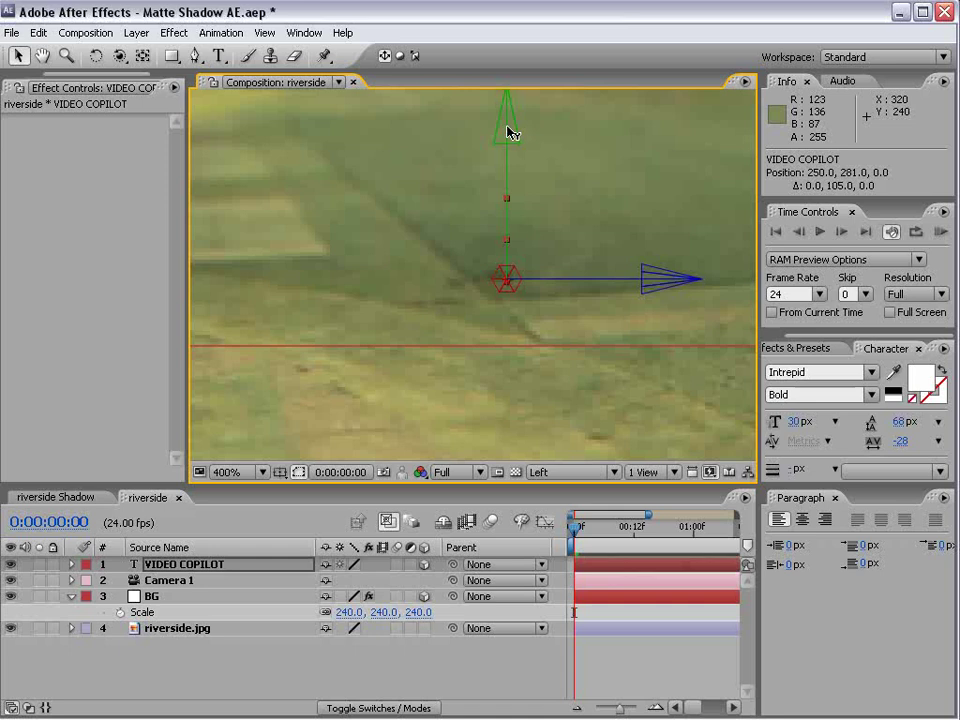
pyautogui.moveTo(508, 133); pyautogui.dragTo(489, 199)
pyautogui.click(549, 473)
pyautogui.click(557, 490)
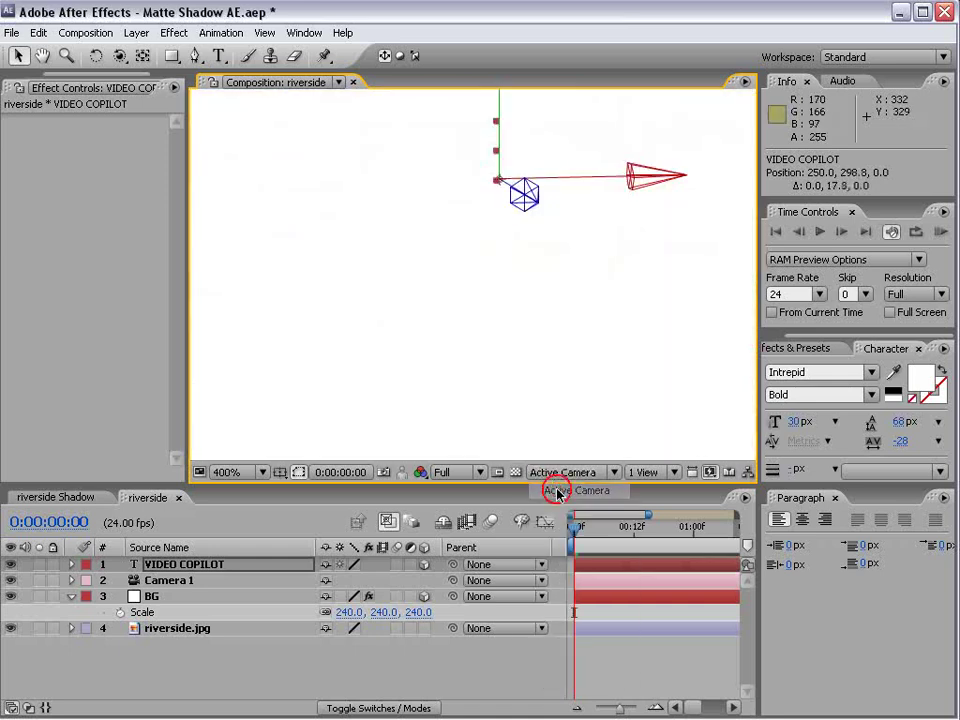
# Step: Add a Point light at 75% intensity that casts shadows at 100% darkness with 0 pixels of diffusion
pyautogui.press('space')
pyautogui.scroll(-1, 456, 272)
pyautogui.moveTo(491, 195); pyautogui.dragTo(497, 252)
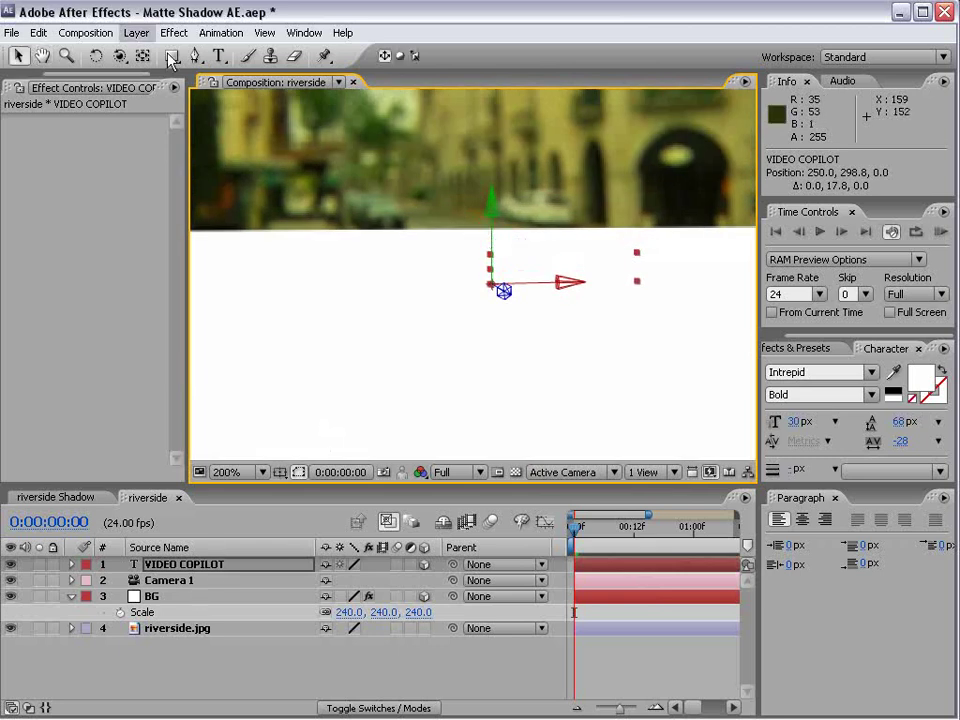
pyautogui.click(136, 33)
pyautogui.moveTo(330, 56)
pyautogui.click(431, 88)
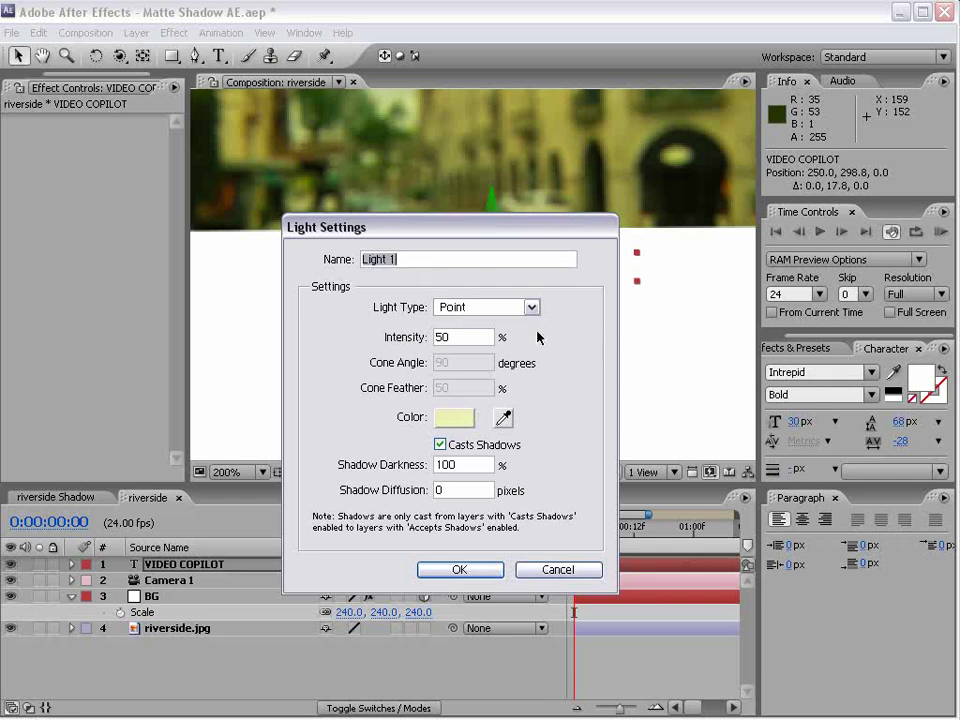
pyautogui.doubleClick(457, 342)
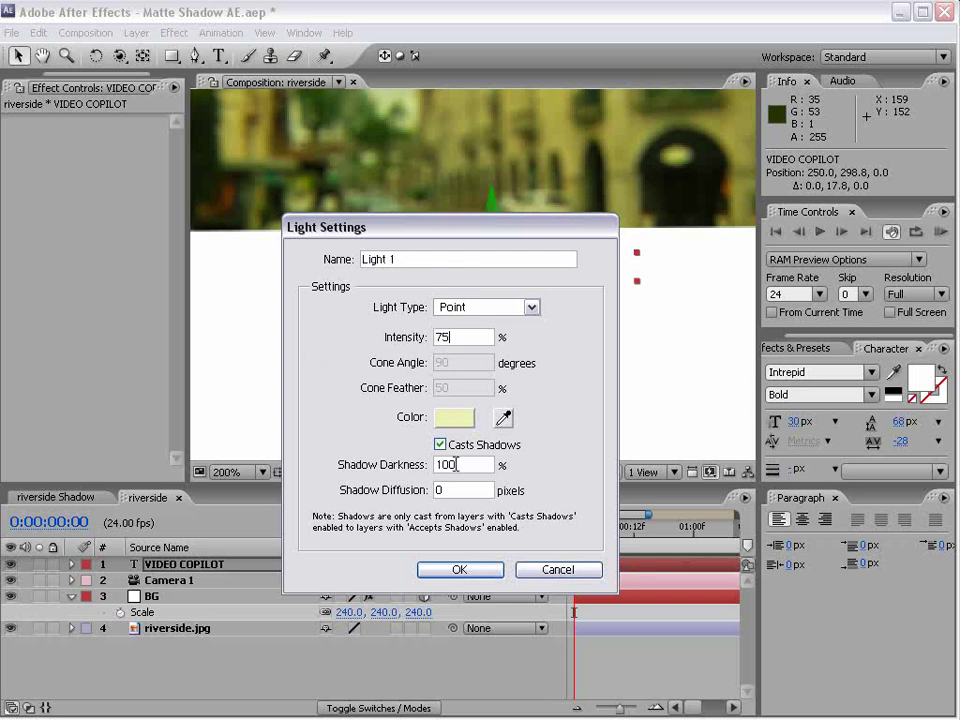
pyautogui.click(460, 569)
pyautogui.scroll(-1, 553, 313)
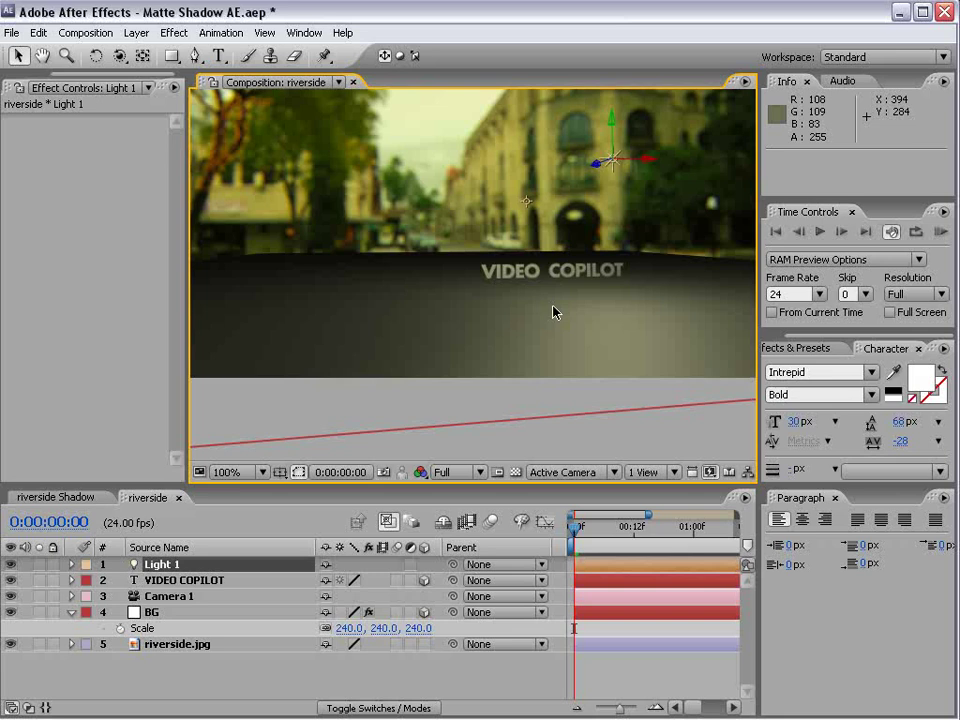
pyautogui.moveTo(579, 225); pyautogui.dragTo(465, 328)
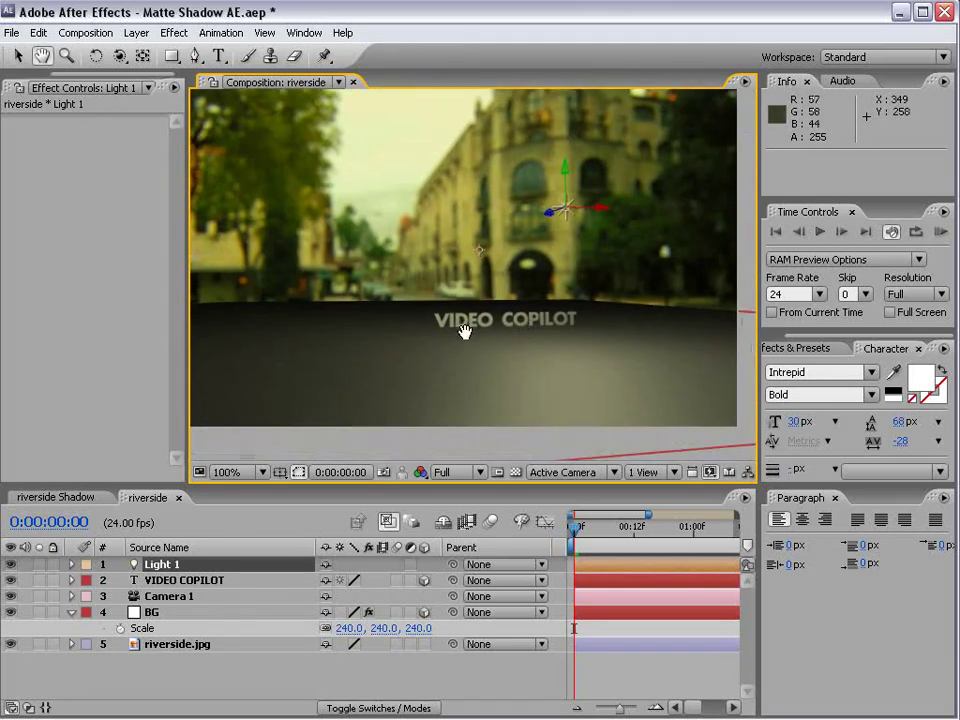
pyautogui.press('v')
# Step: In the VIDEO COPILOT layer's Material Options, turn Casts Shadows on and Accepts Lights off
pyautogui.click(161, 579)
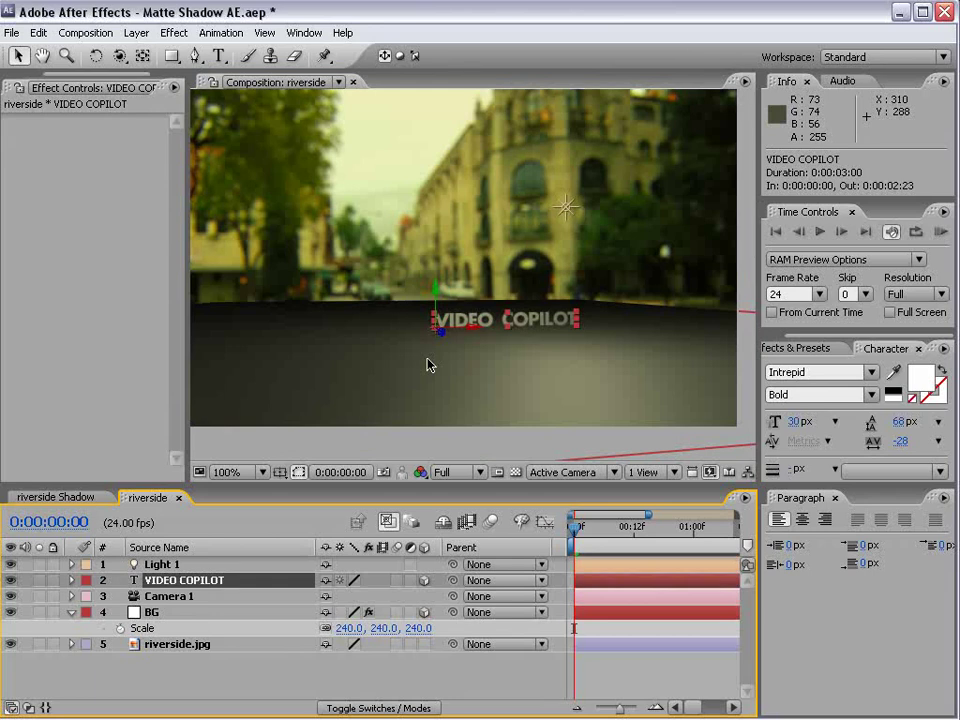
pyautogui.press('a')
pyautogui.press('a')
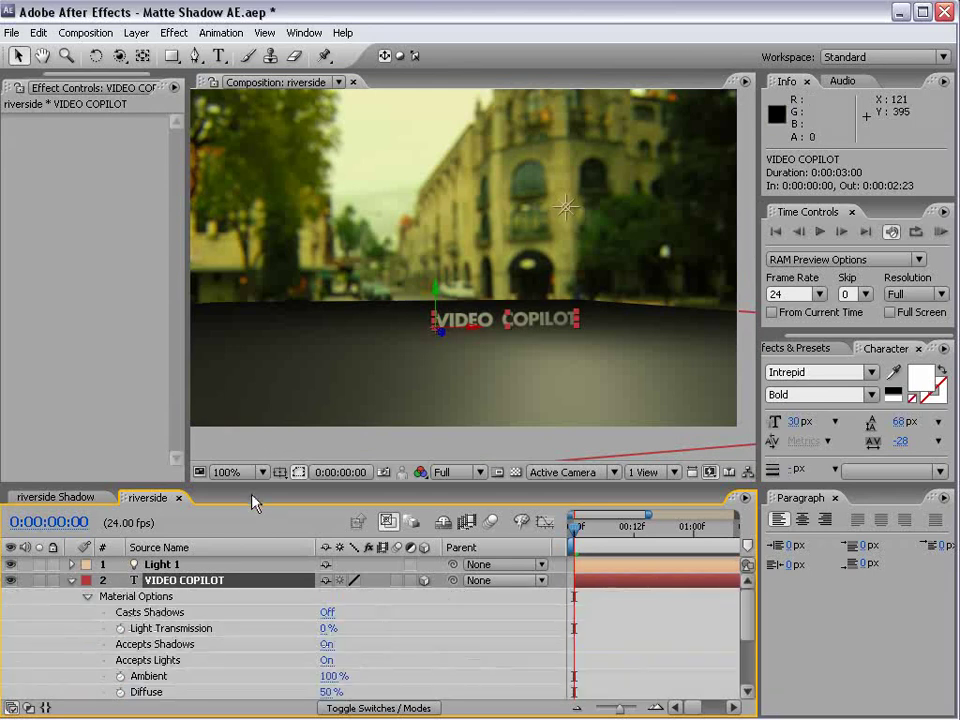
pyautogui.moveTo(247, 487); pyautogui.dragTo(248, 424)
pyautogui.click(71, 519)
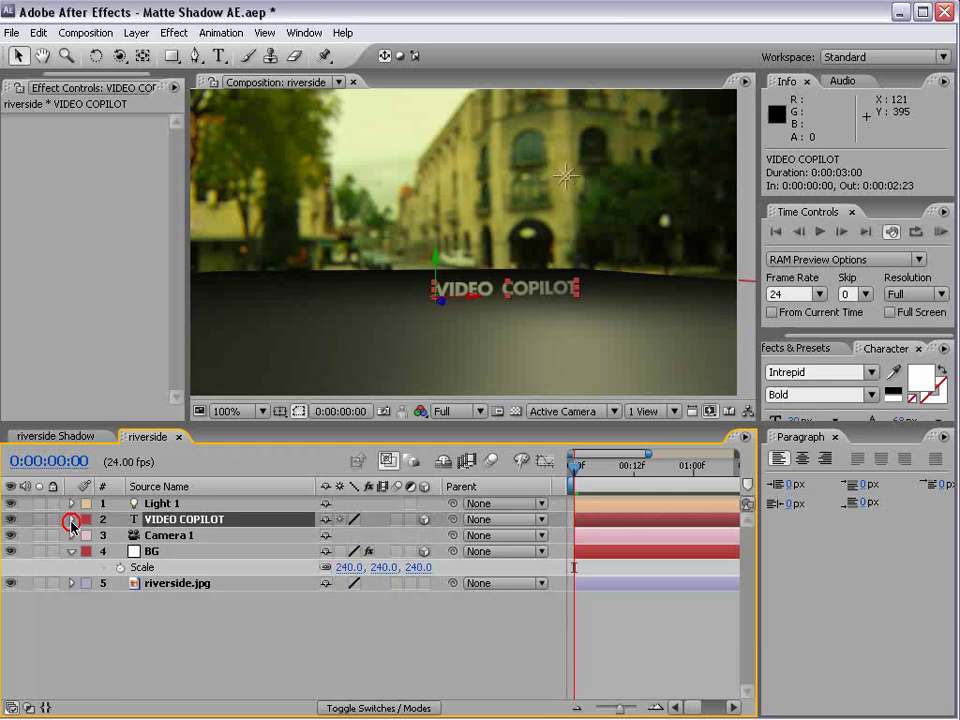
pyautogui.click(71, 519)
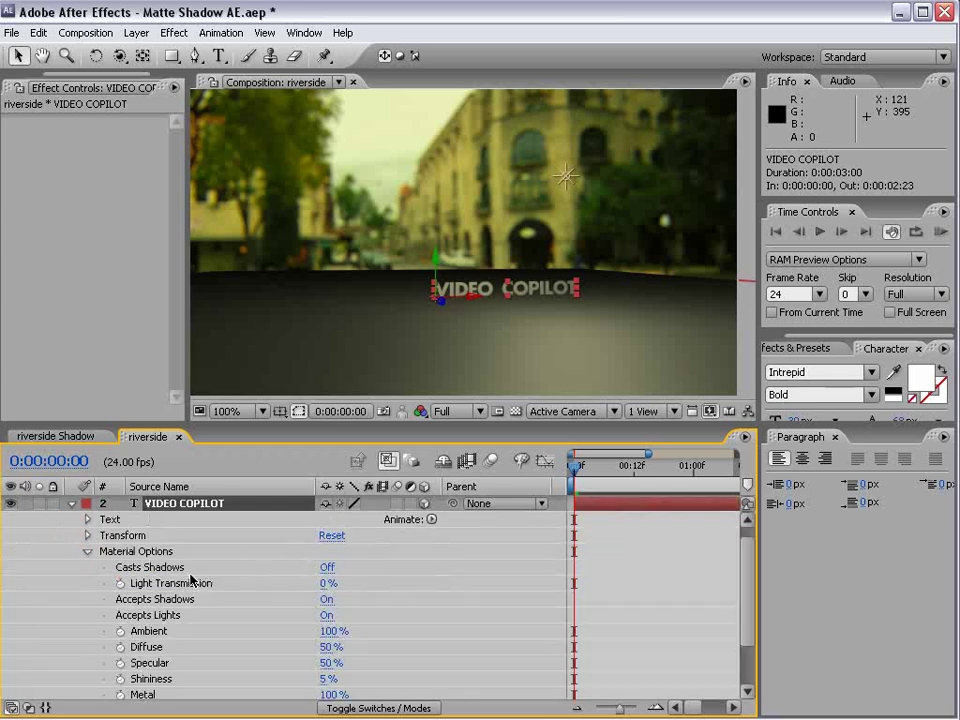
pyautogui.click(327, 567)
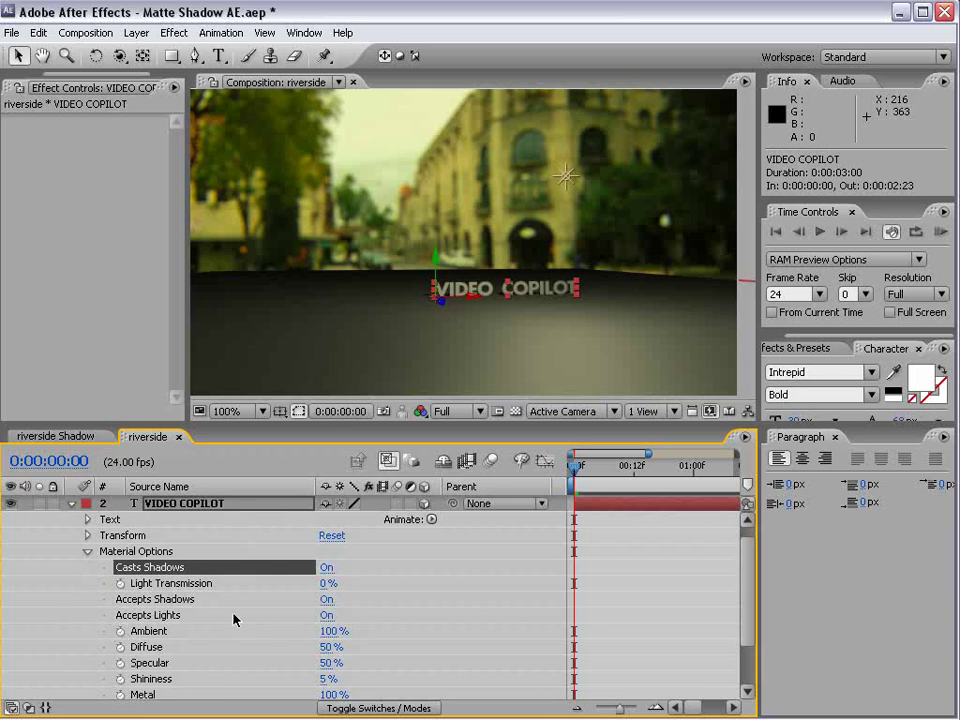
pyautogui.click(327, 615)
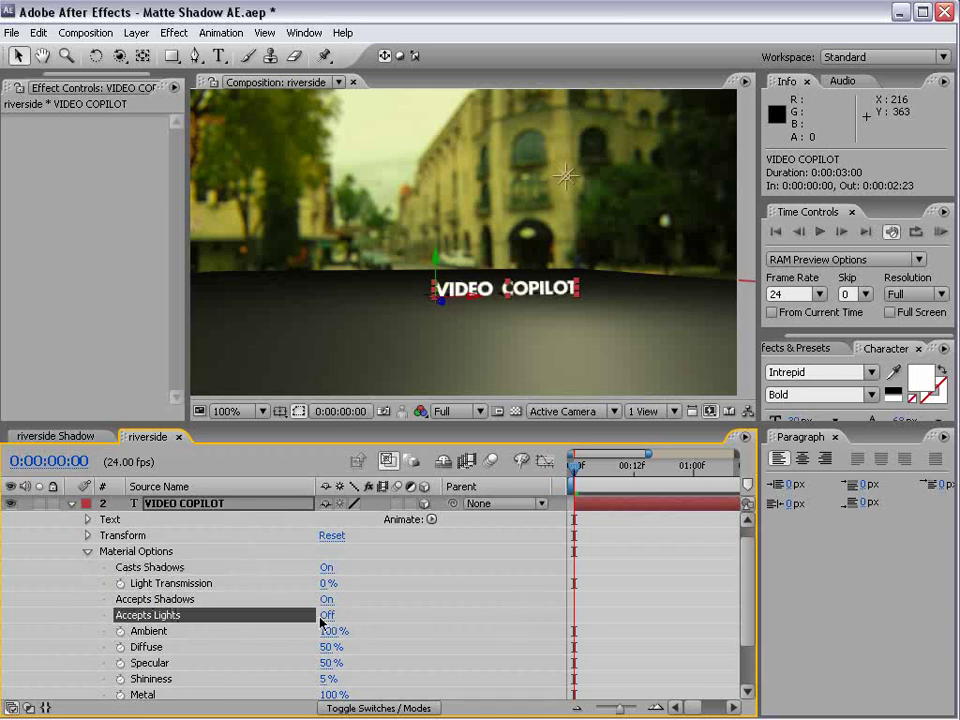
pyautogui.press('.')
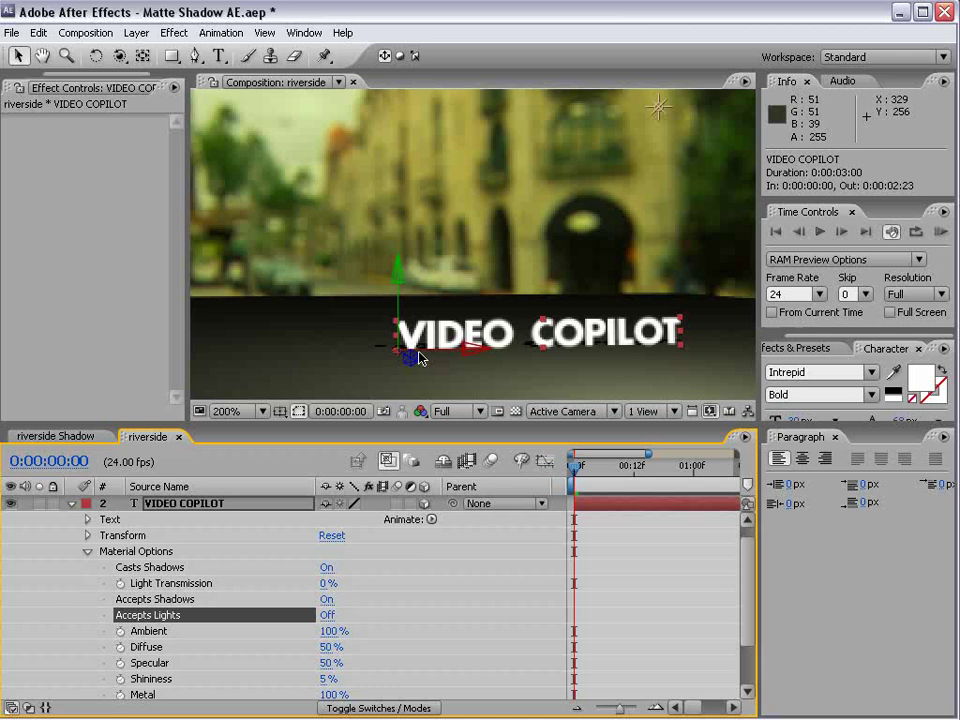
pyautogui.click(70, 504)
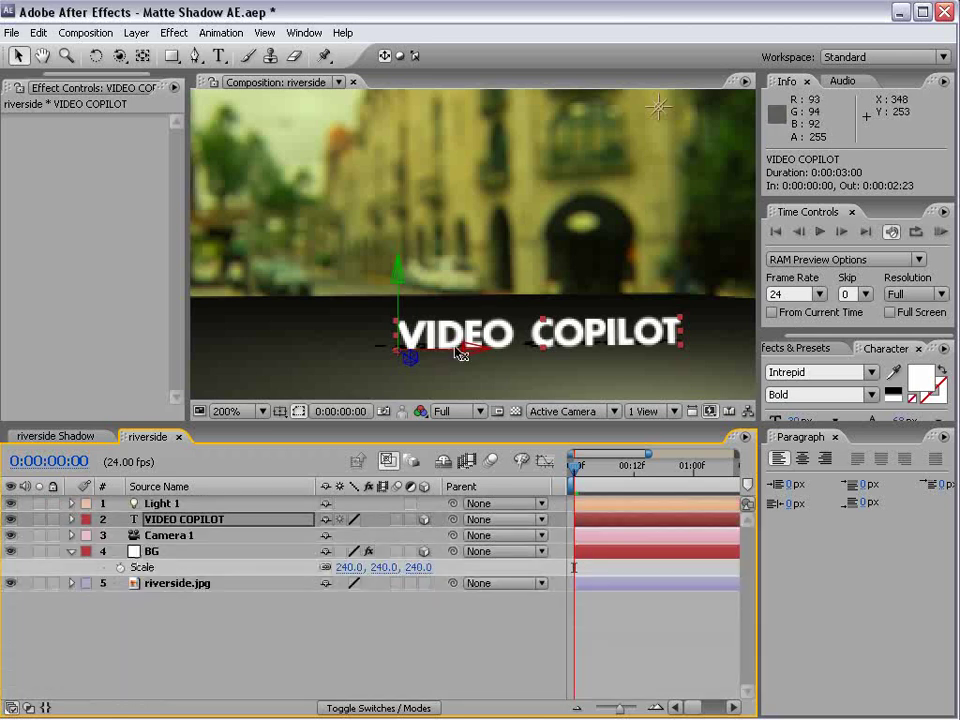
# Step: Turn off Accepts Lights for the BG layer and set its blending mode to Multiply
pyautogui.scroll(-1, 505, 276)
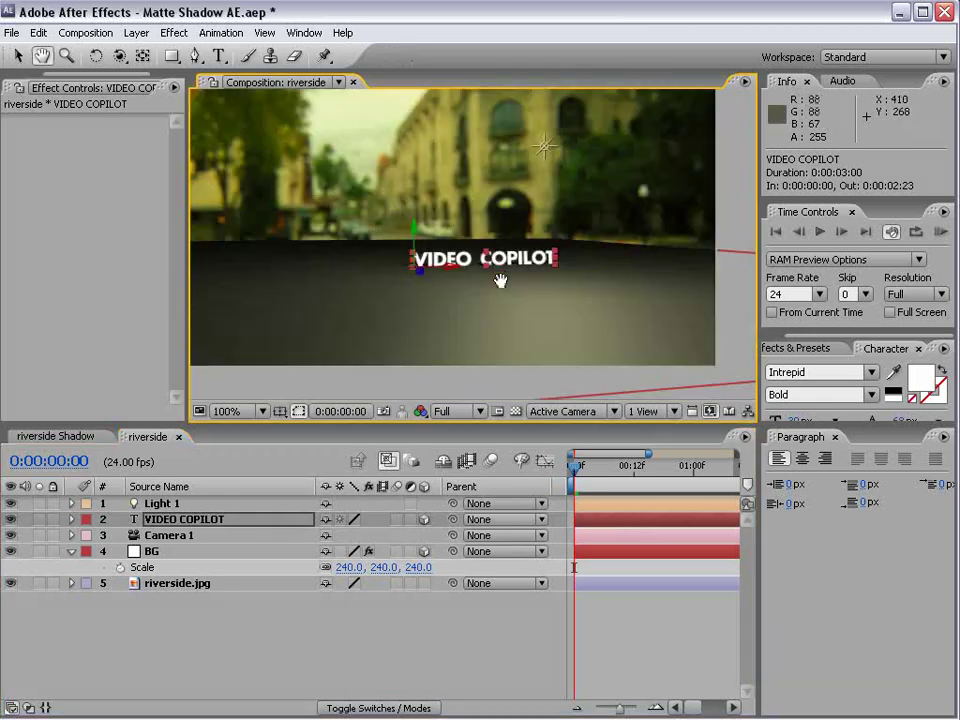
pyautogui.click(160, 551)
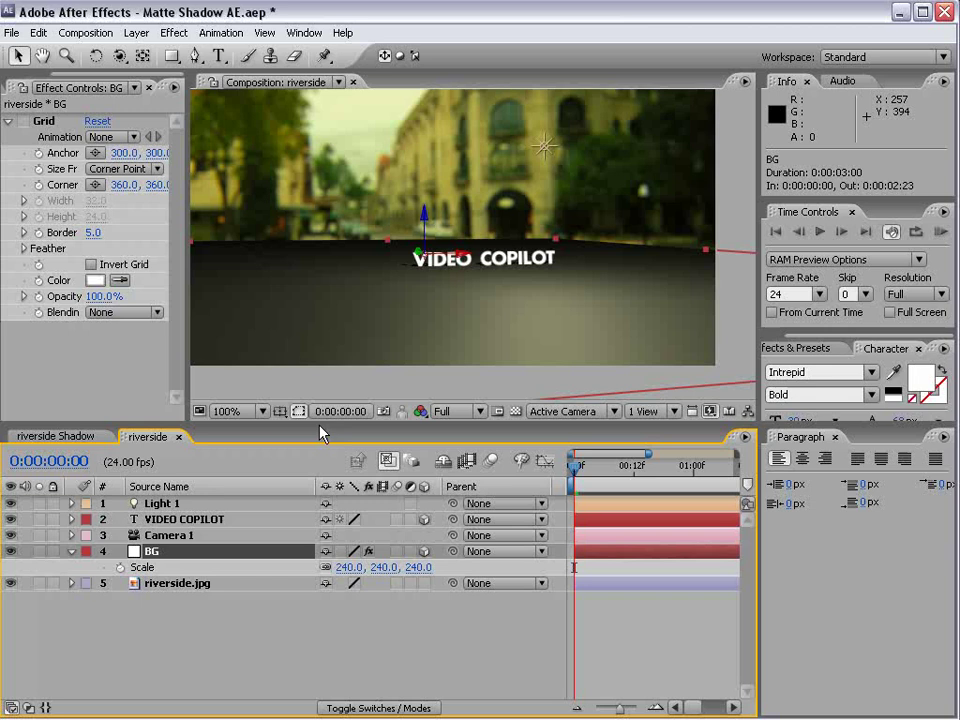
pyautogui.press('a')
pyautogui.press('a')
pyautogui.scroll(-2, 296, 643)
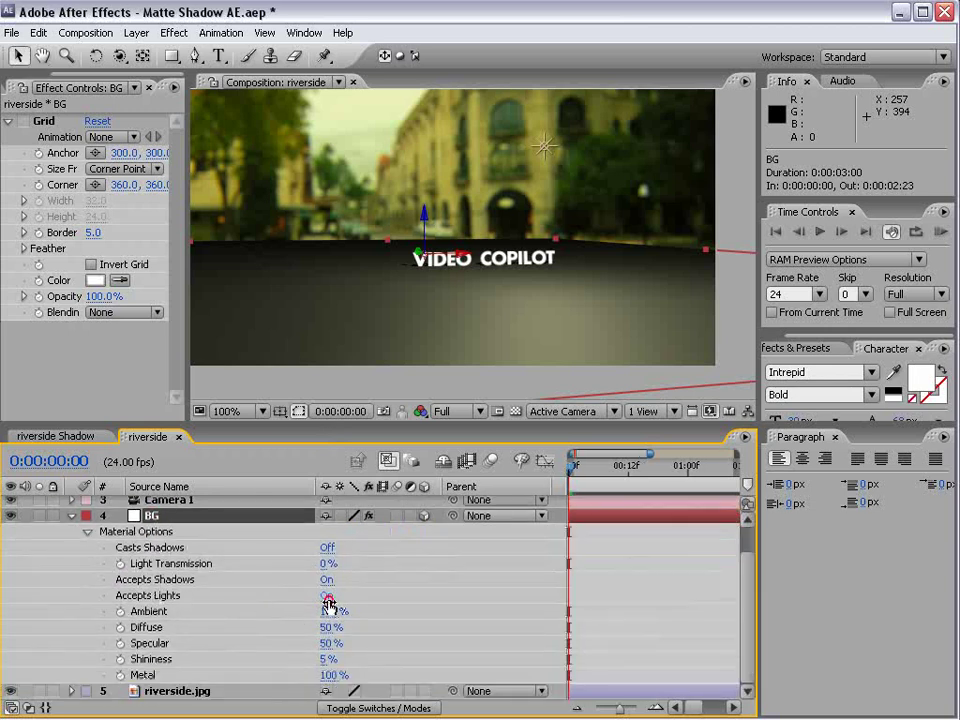
pyautogui.click(327, 597)
pyautogui.press('F4')
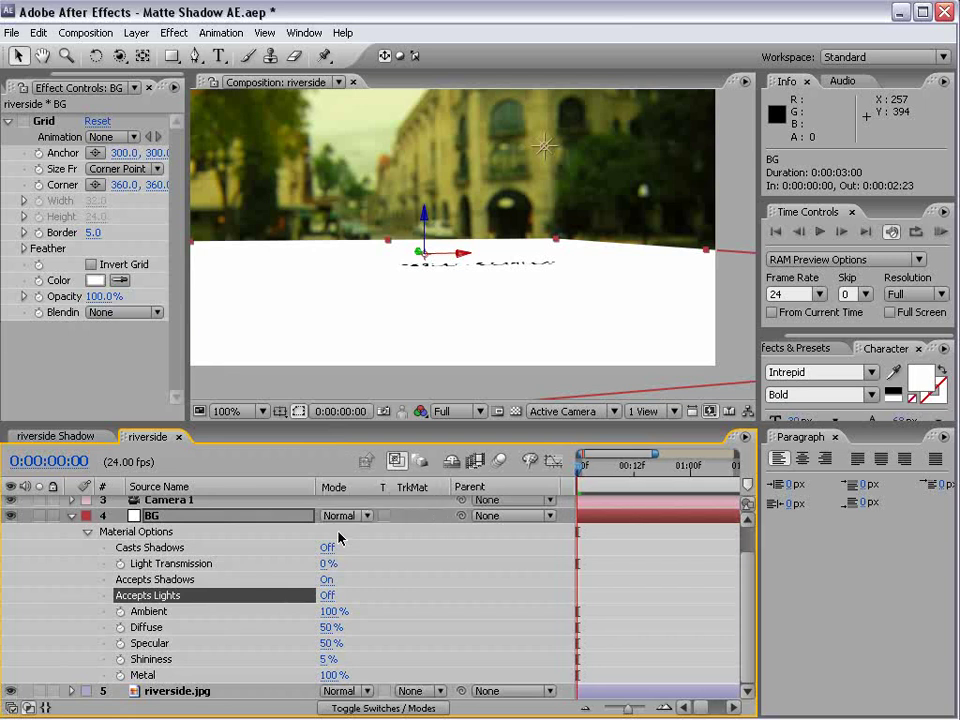
pyautogui.click(337, 516)
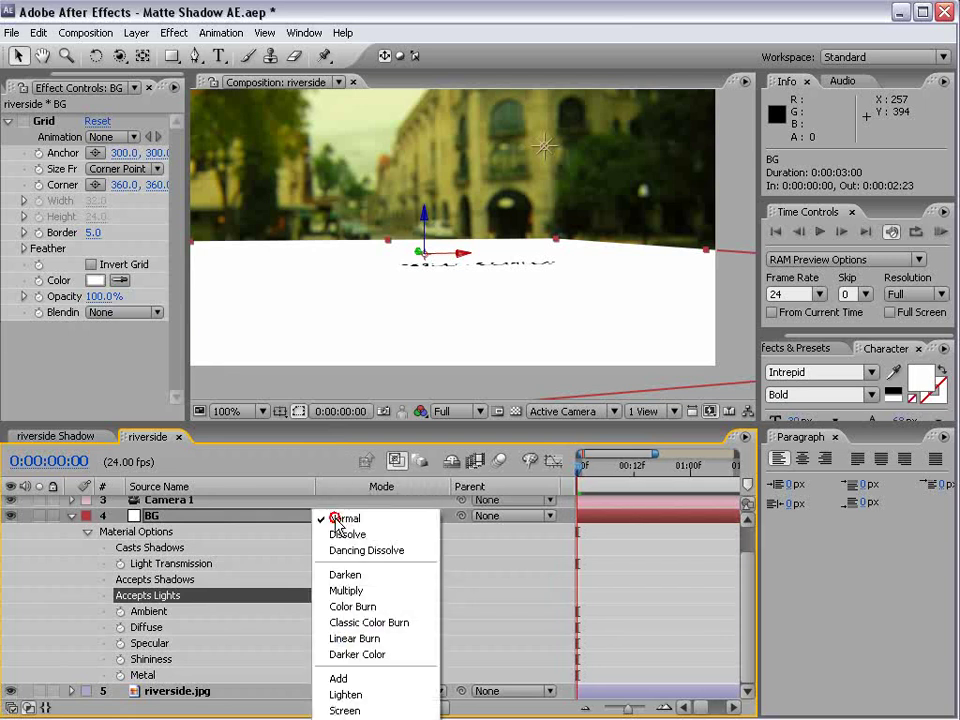
pyautogui.click(347, 591)
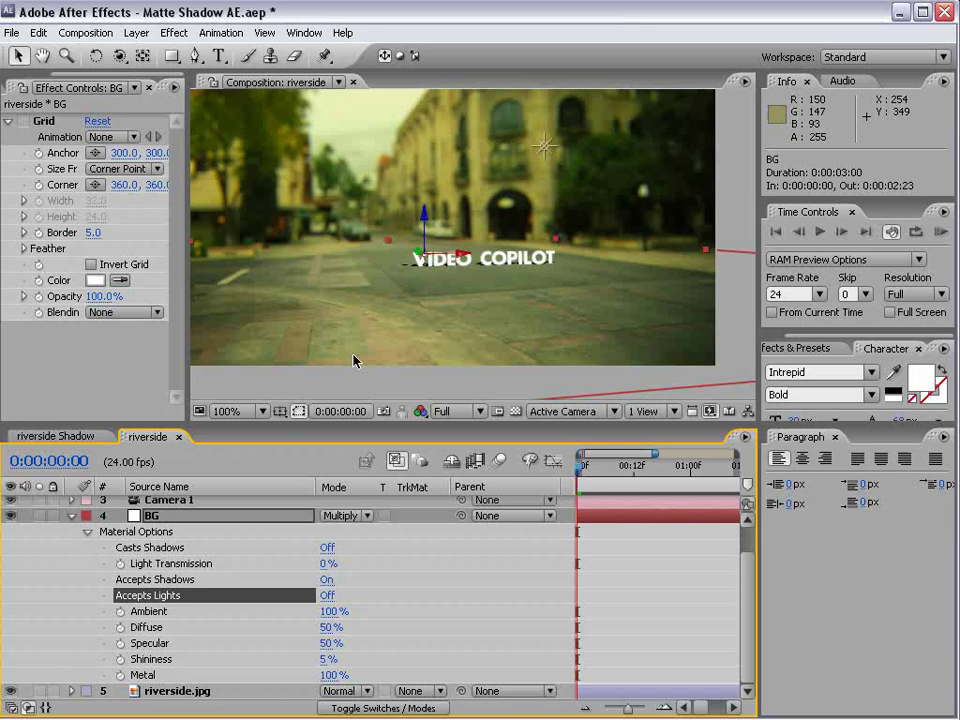
# Step: Examine the text and its shadow on the street up close with no layers selected
pyautogui.press('space')
pyautogui.moveTo(431, 259); pyautogui.dragTo(433, 281)
pyautogui.scroll(1, 431, 282)
pyautogui.moveTo(402, 342); pyautogui.dragTo(422, 347)
pyautogui.press('v')
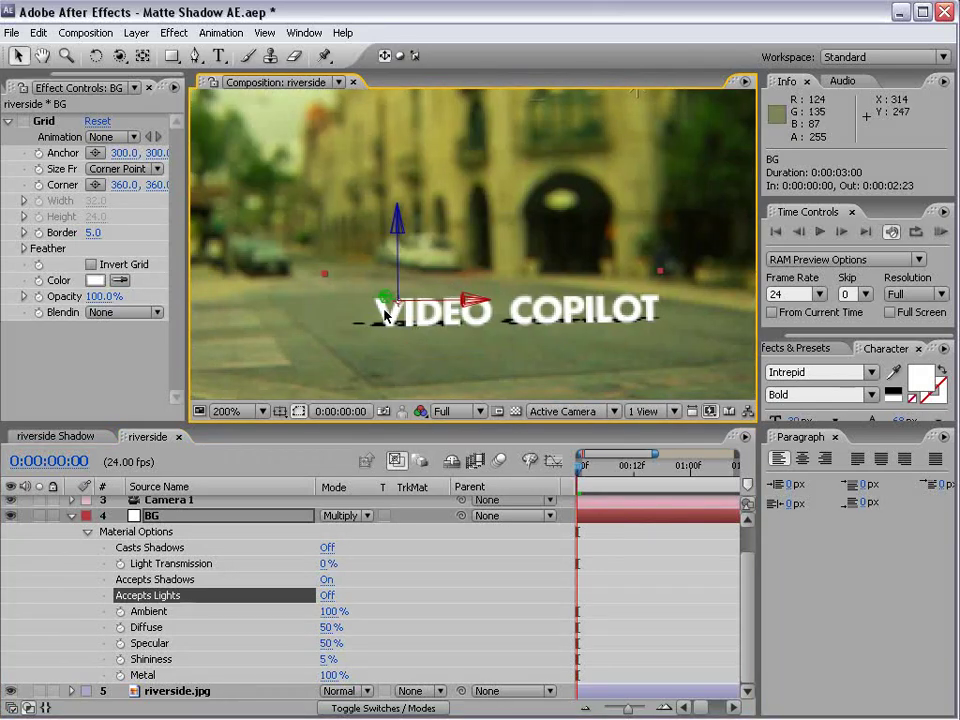
pyautogui.click(72, 515)
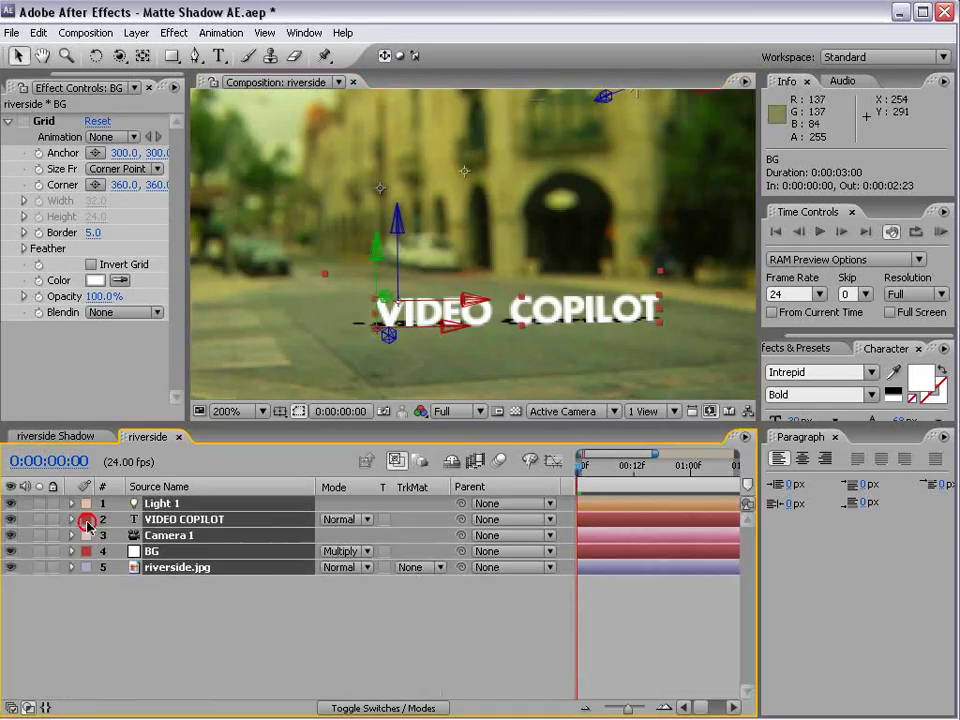
pyautogui.click(333, 667)
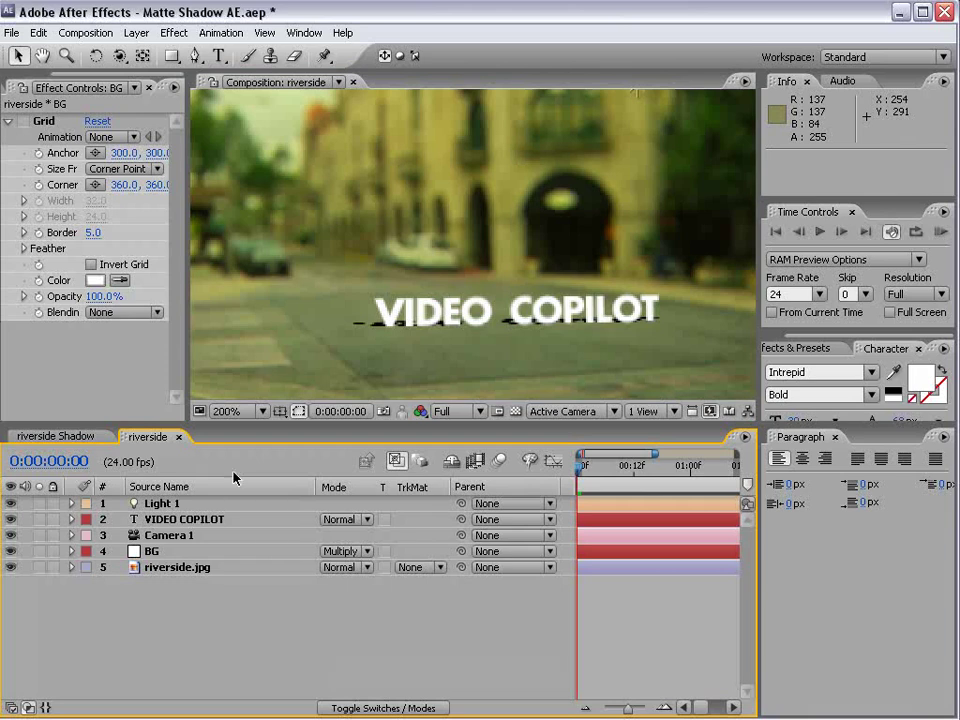
pyautogui.scroll(-1, 536, 292)
pyautogui.press('space')
pyautogui.moveTo(477, 279); pyautogui.dragTo(484, 306)
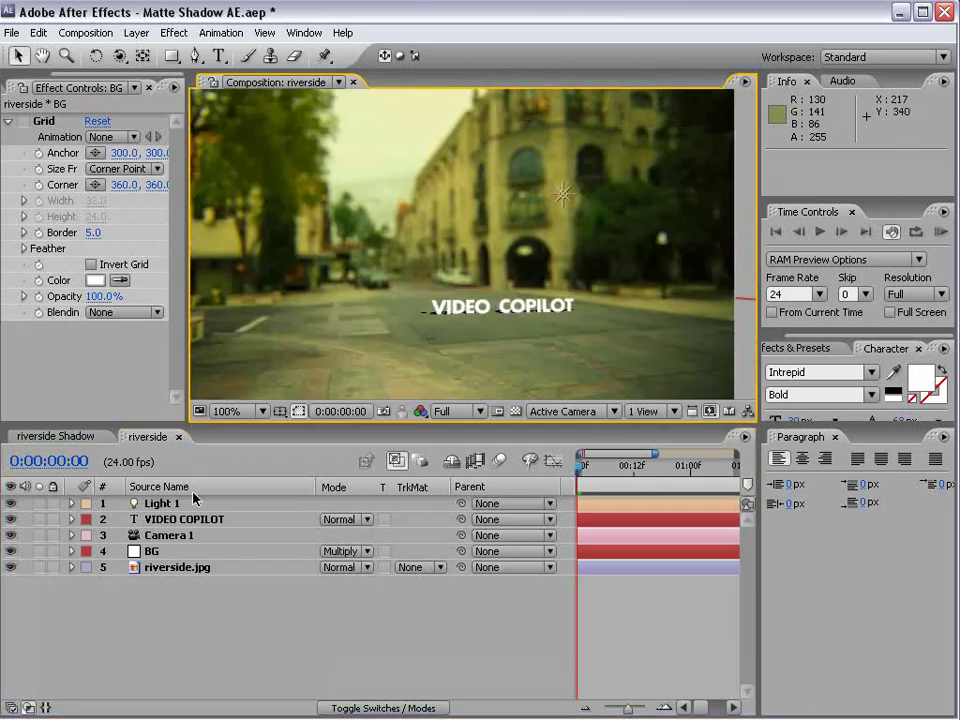
# Step: Set Light 1's Shadow Diffusion to 95 pixels
pyautogui.click(193, 503)
pyautogui.press('a')
pyautogui.press('a')
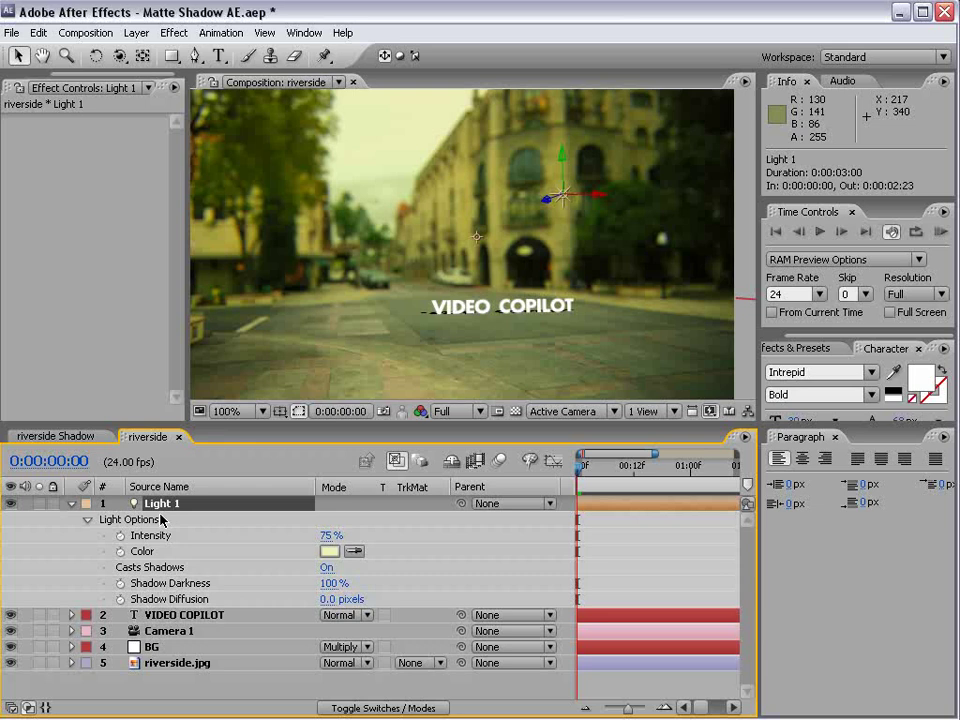
pyautogui.moveTo(328, 599); pyautogui.dragTo(398, 600)
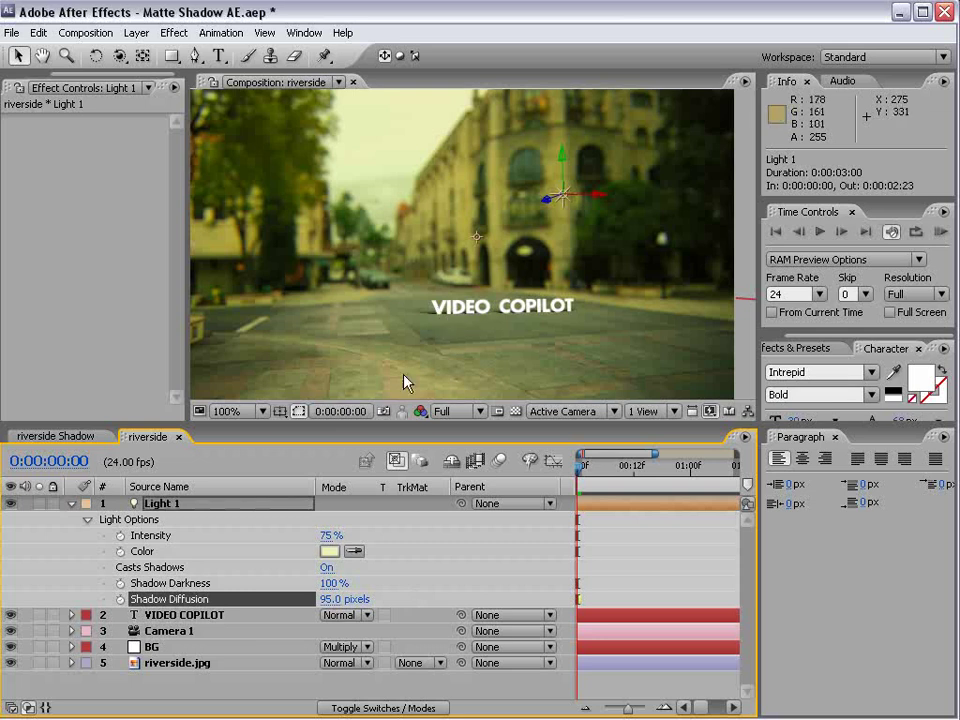
# Step: Bring the VIDEO COPILOT text toward the camera, rotate it slightly, and position it at about 128.3, 298.8, -119.3
pyautogui.click(178, 617)
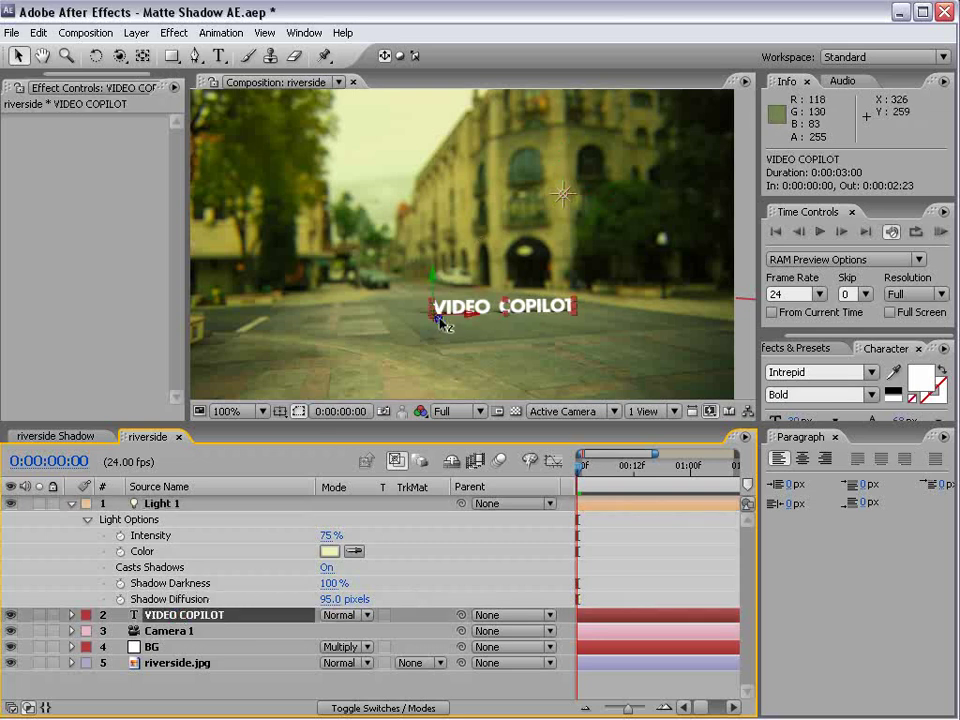
pyautogui.moveTo(440, 320); pyautogui.dragTo(518, 332)
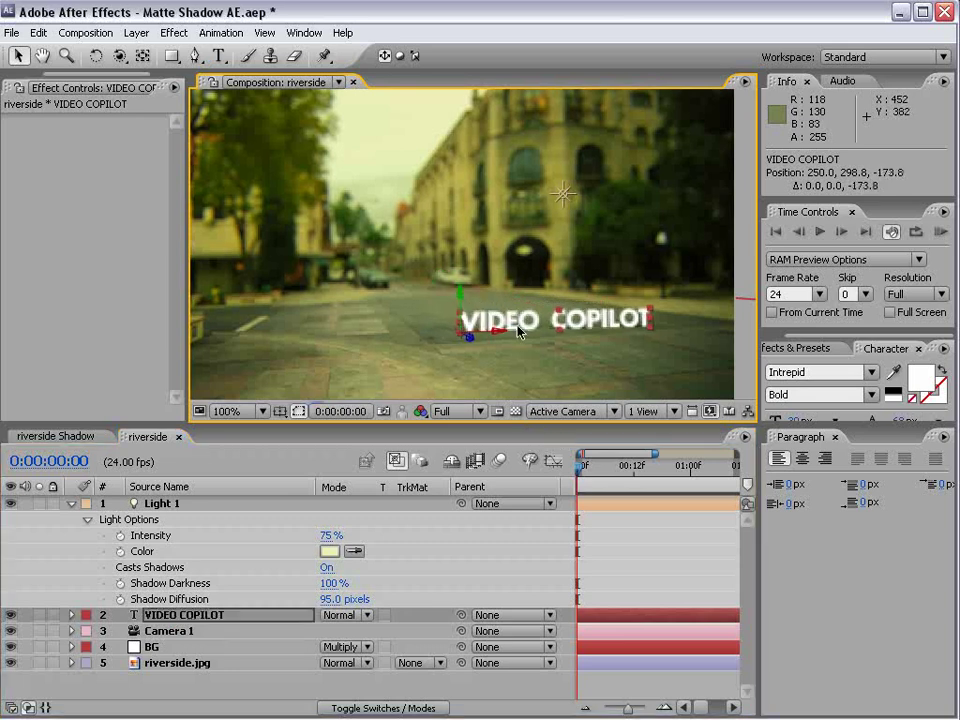
pyautogui.press('w')
pyautogui.moveTo(452, 314); pyautogui.dragTo(439, 318)
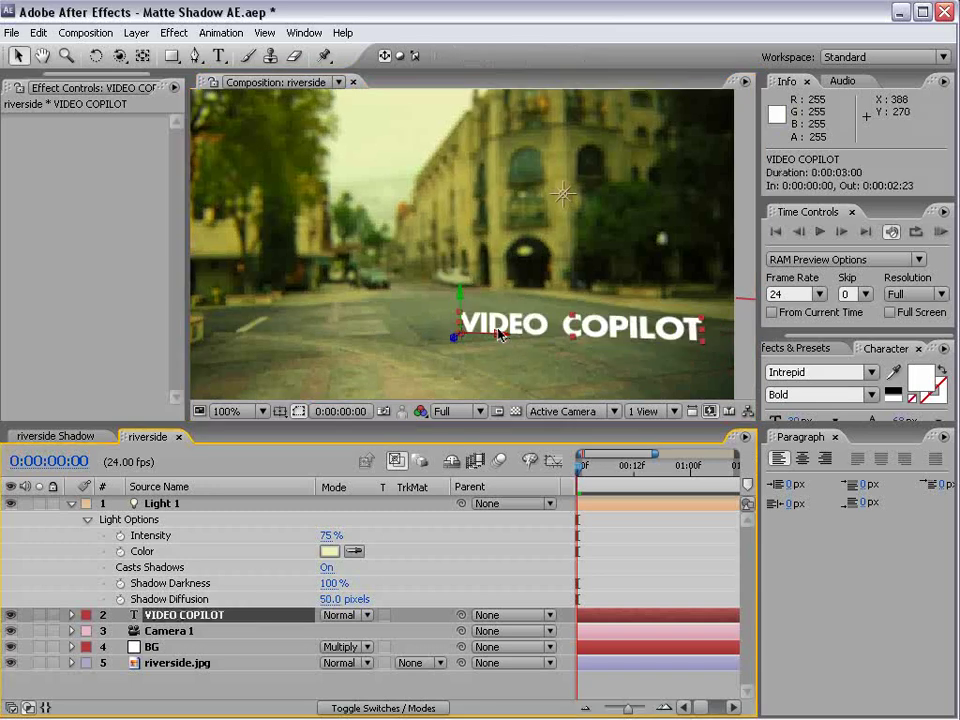
pyautogui.moveTo(514, 343); pyautogui.dragTo(362, 328)
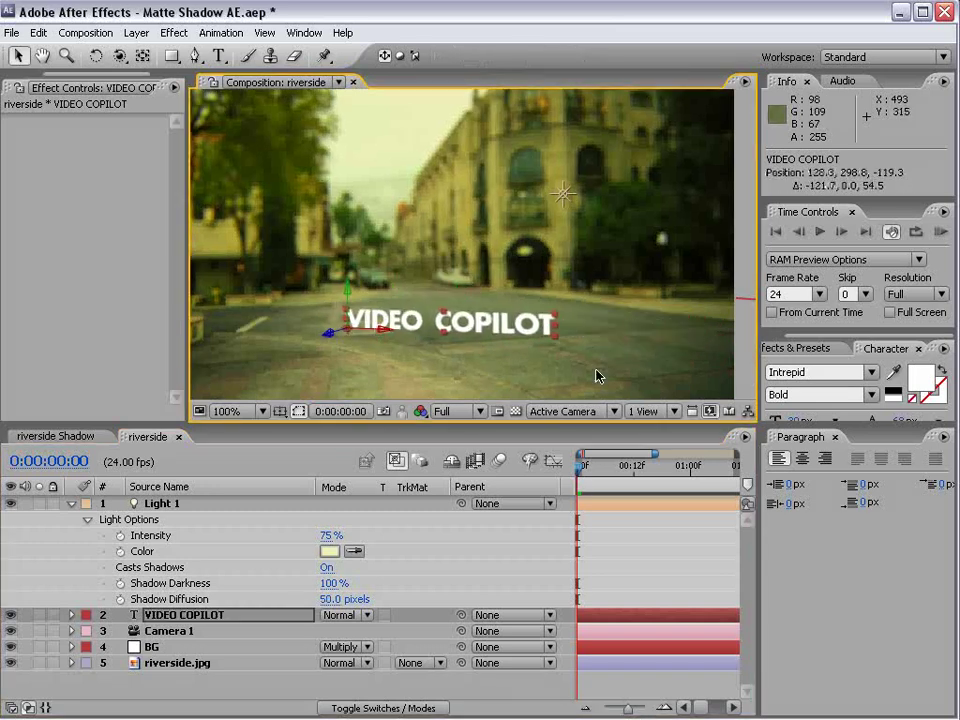
# Step: In the Top view, move Light 1 in front of the text to about 141.7, 153.3, -268.2
pyautogui.click(568, 411)
pyautogui.click(556, 510)
pyautogui.press('space')
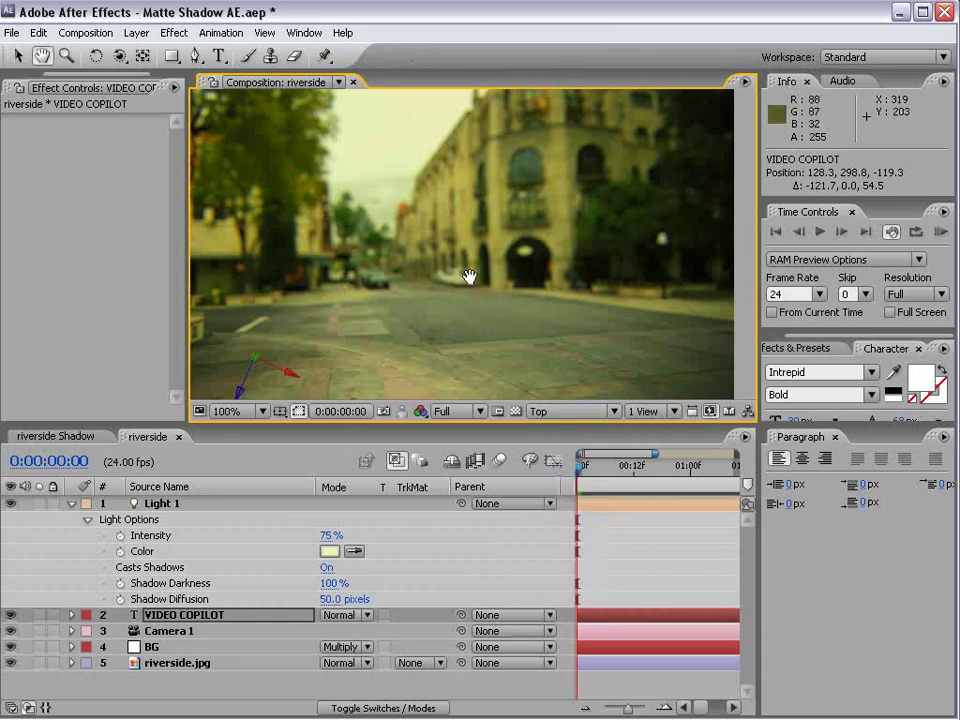
pyautogui.moveTo(345, 307); pyautogui.dragTo(418, 199)
pyautogui.scroll(-1, 450, 240)
pyautogui.press('v')
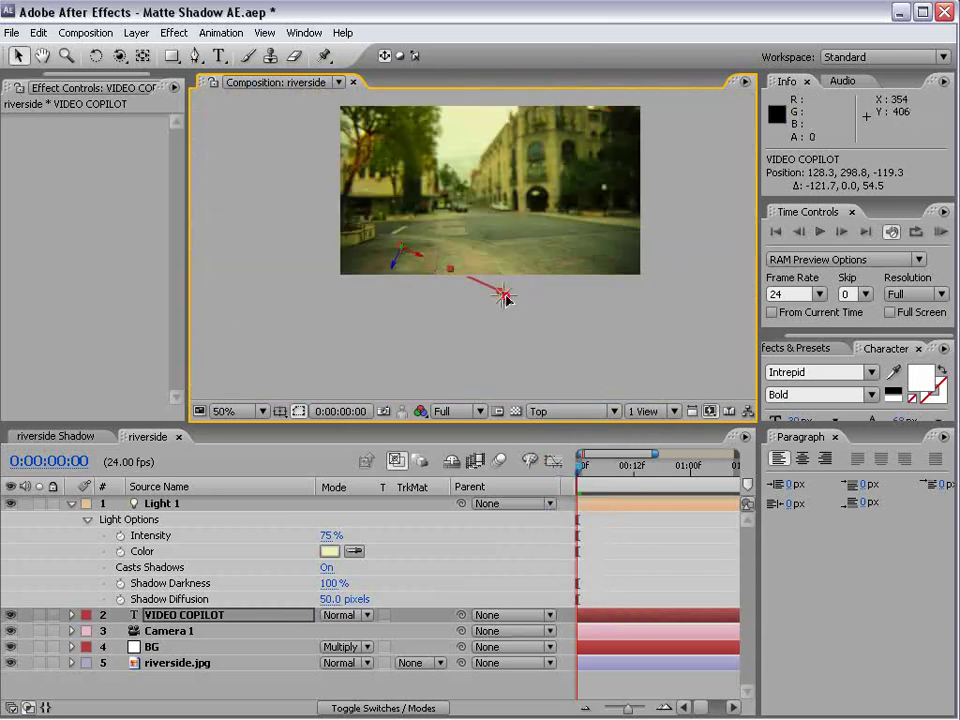
pyautogui.moveTo(505, 298); pyautogui.dragTo(401, 332)
pyautogui.press('.')
pyautogui.press('h')
pyautogui.moveTo(476, 326); pyautogui.dragTo(508, 272)
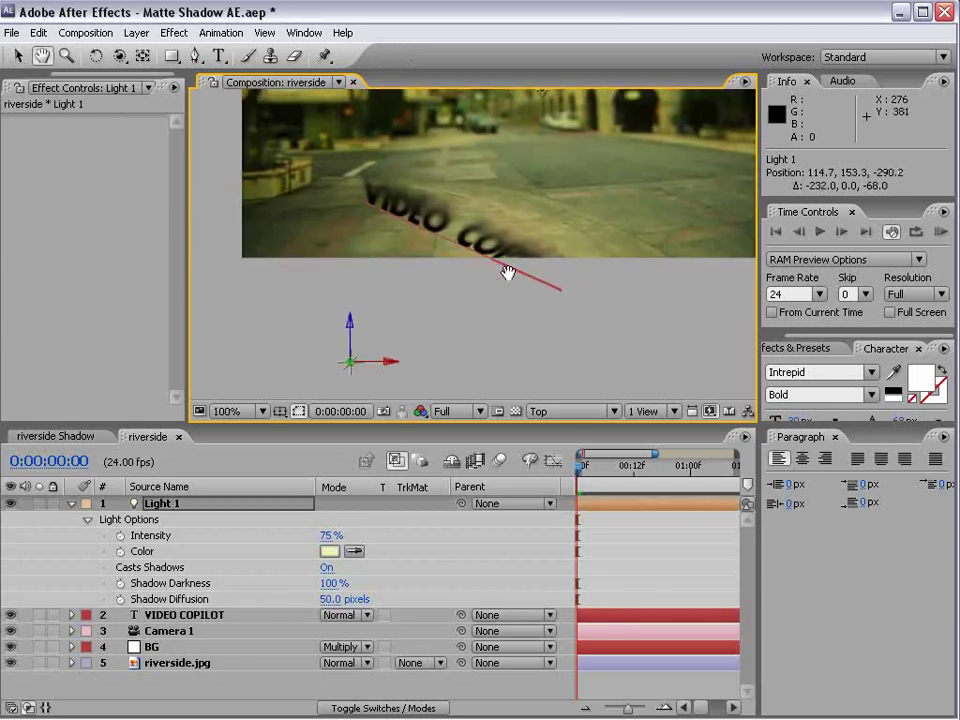
pyautogui.press('v')
pyautogui.moveTo(333, 331); pyautogui.dragTo(382, 344)
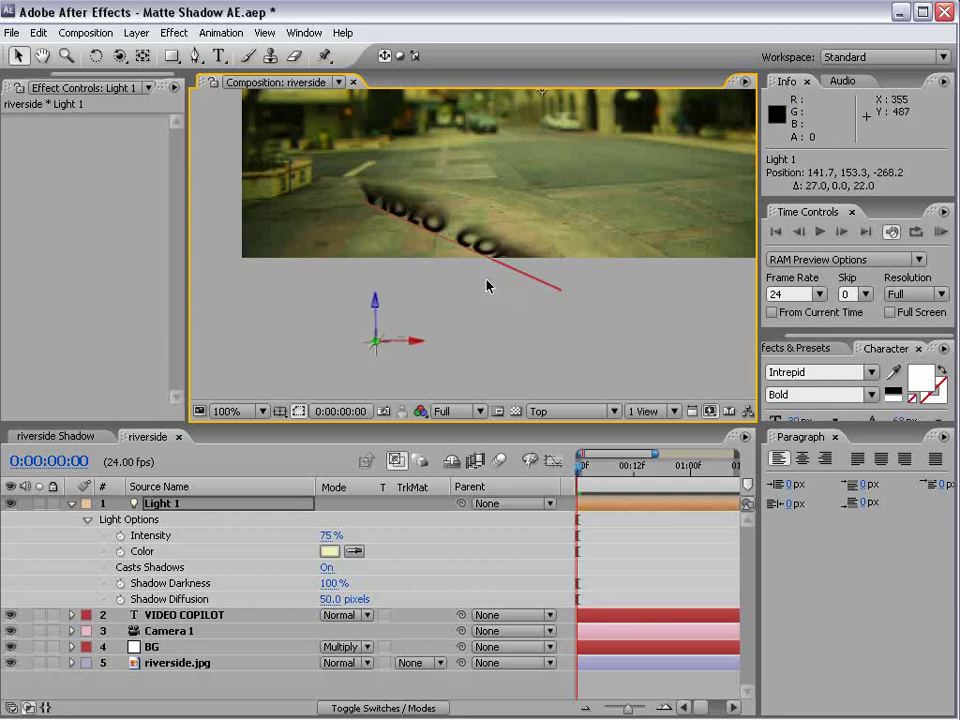
# Step: Return to Active Camera and move Light 1 along its depth axis to a Z position of about -392.2
pyautogui.click(553, 411)
pyautogui.click(553, 430)
pyautogui.scroll(2, 544, 180)
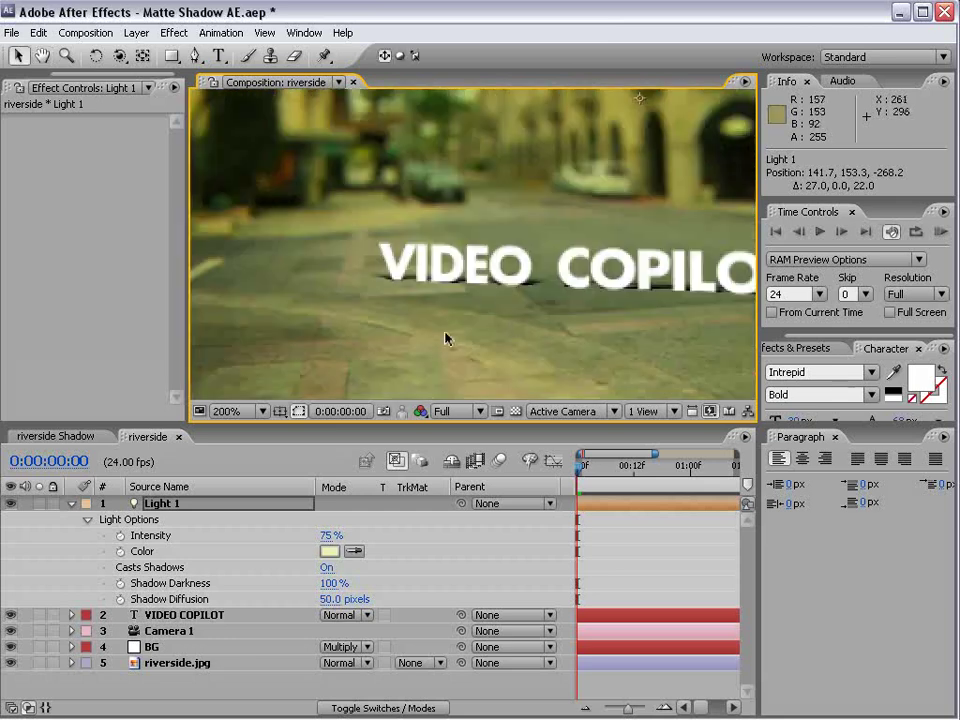
pyautogui.scroll(-1, 520, 266)
pyautogui.moveTo(438, 114); pyautogui.dragTo(393, 133)
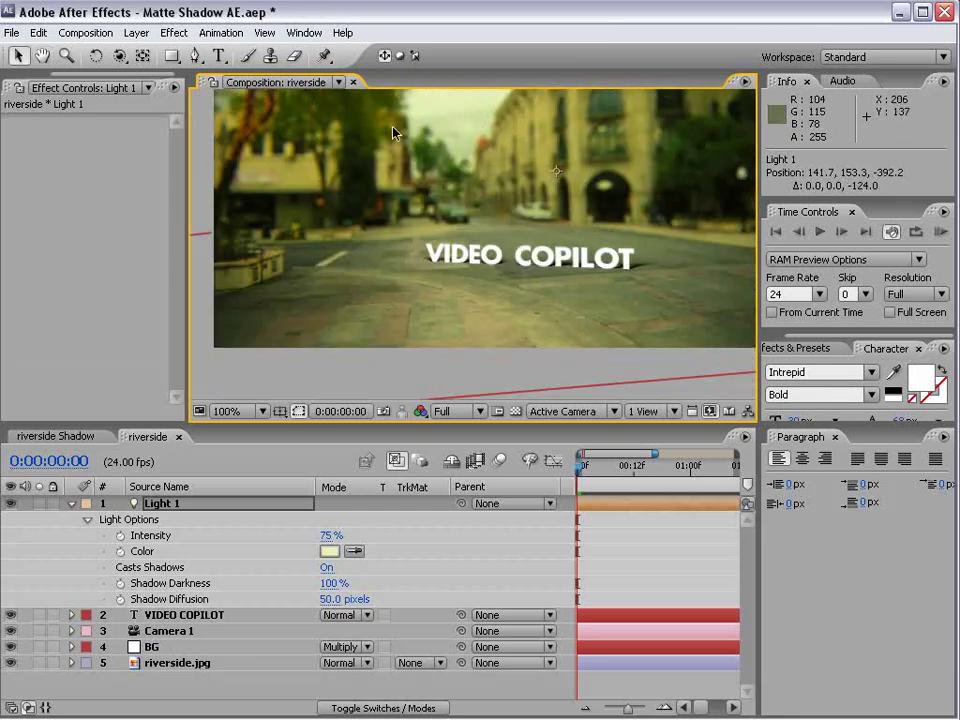
# Step: Raise the VIDEO COPILOT text slightly to a Y position of about 297.8 and scale it to about 136%
pyautogui.click(527, 260)
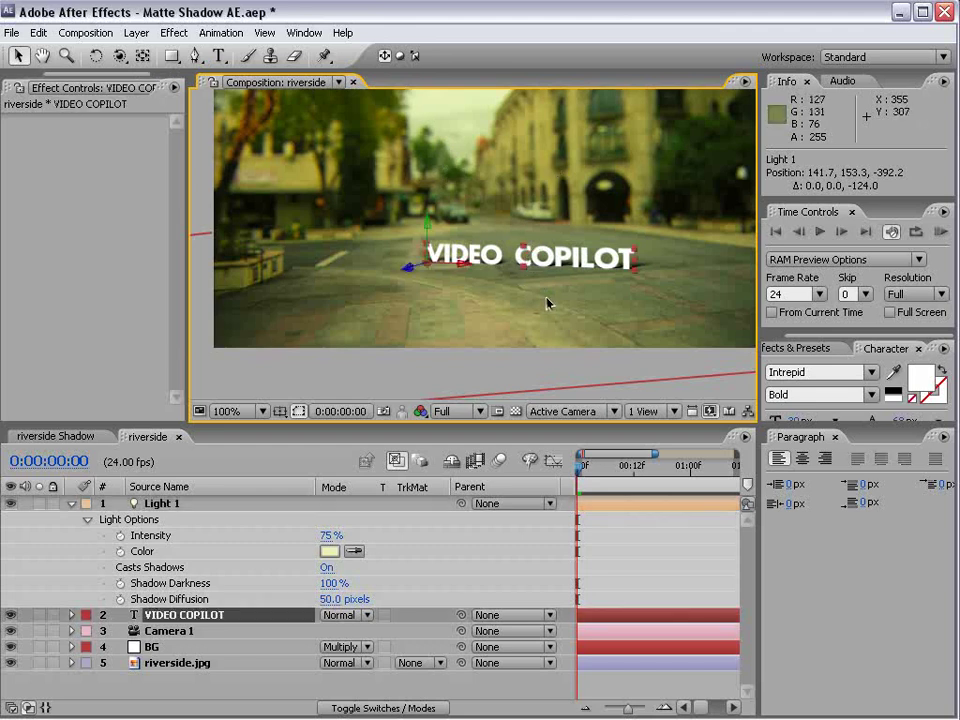
pyautogui.scroll(1, 547, 303)
pyautogui.moveTo(480, 334); pyautogui.dragTo(312, 345)
pyautogui.moveTo(399, 302); pyautogui.dragTo(472, 315)
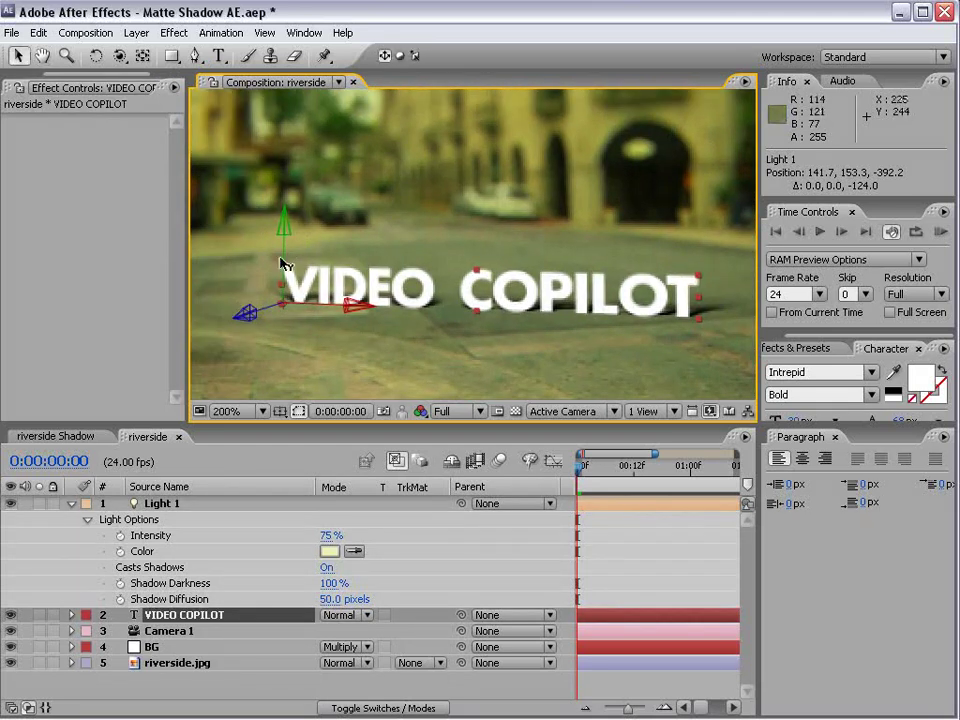
pyautogui.moveTo(283, 262); pyautogui.dragTo(283, 261)
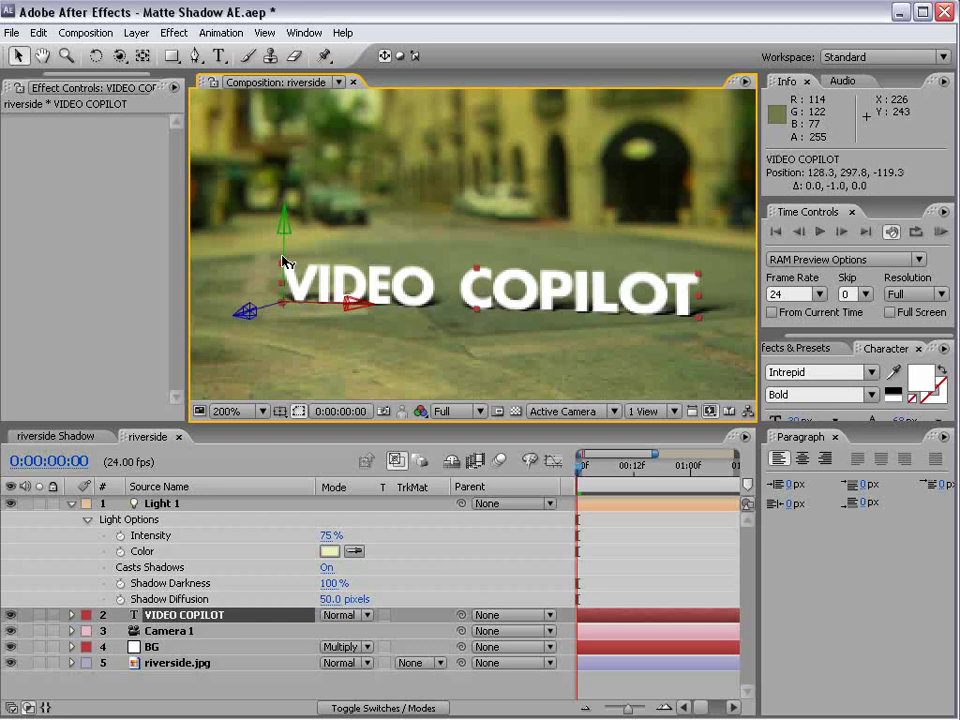
pyautogui.scroll(-2, 510, 349)
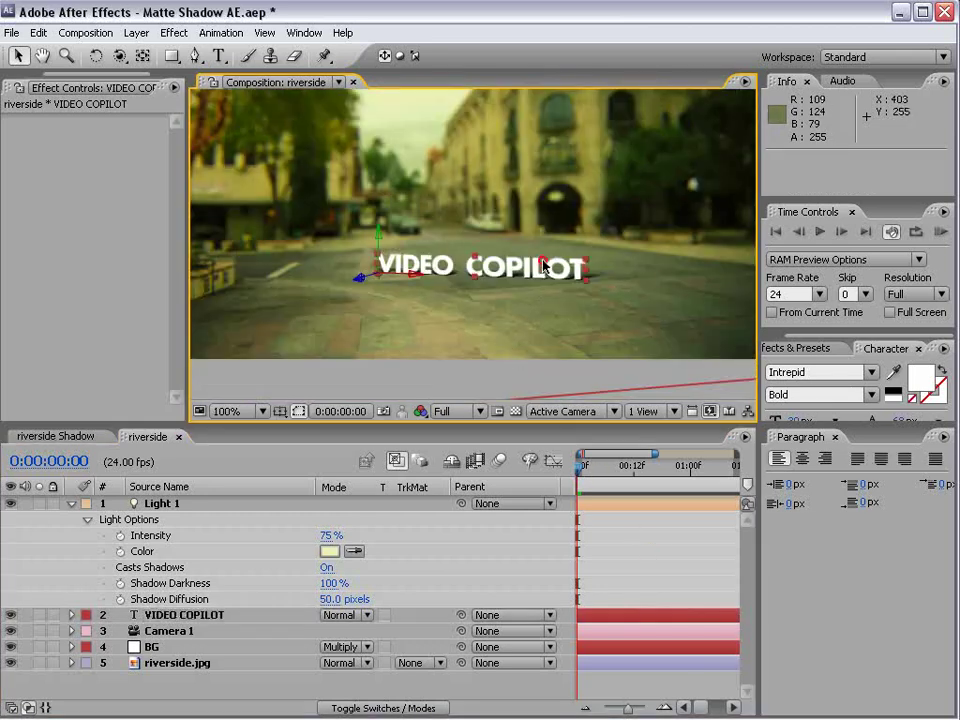
pyautogui.moveTo(543, 267); pyautogui.dragTo(667, 296)
# Step: Apply a Ramp effect to the VIDEO COPILOT text and sample its colors from the pale sky and the street in the photo
pyautogui.click(174, 33)
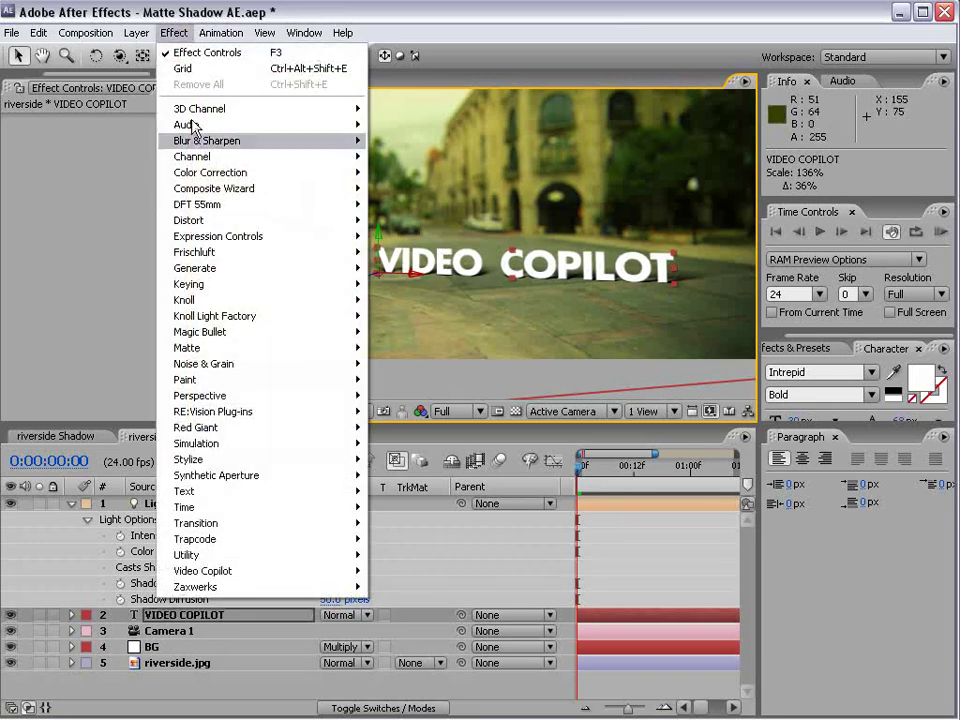
pyautogui.moveTo(221, 268)
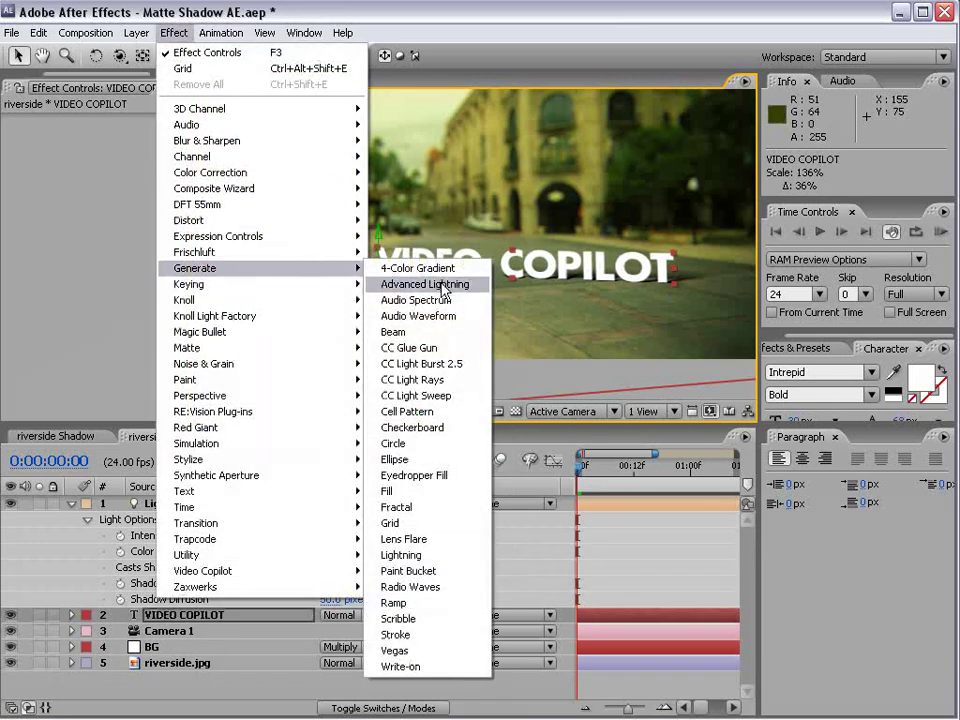
pyautogui.click(419, 604)
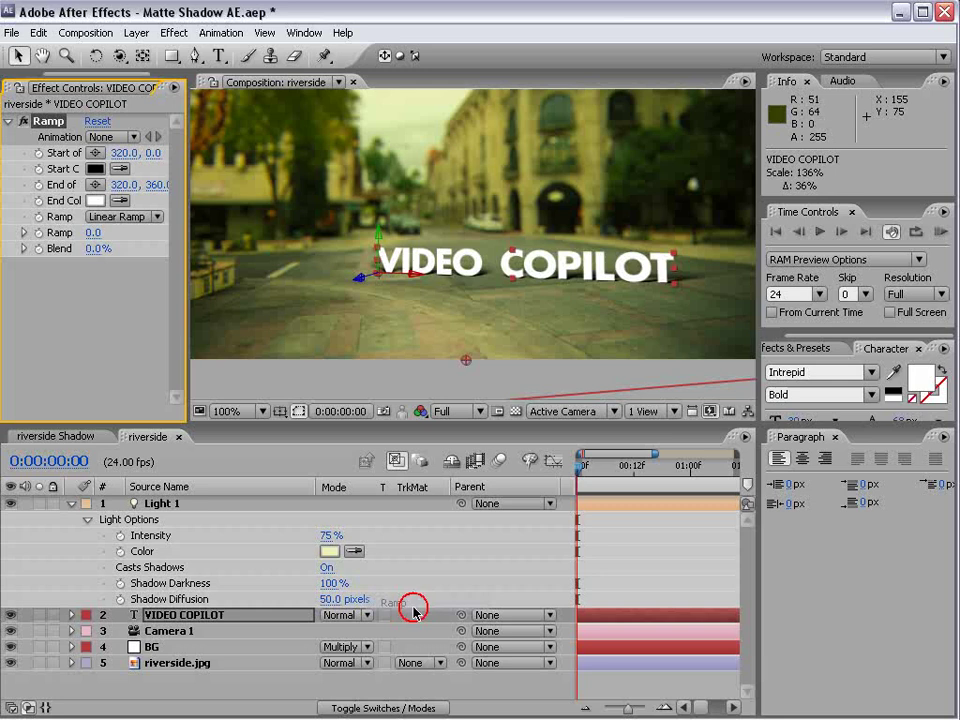
pyautogui.click(117, 199)
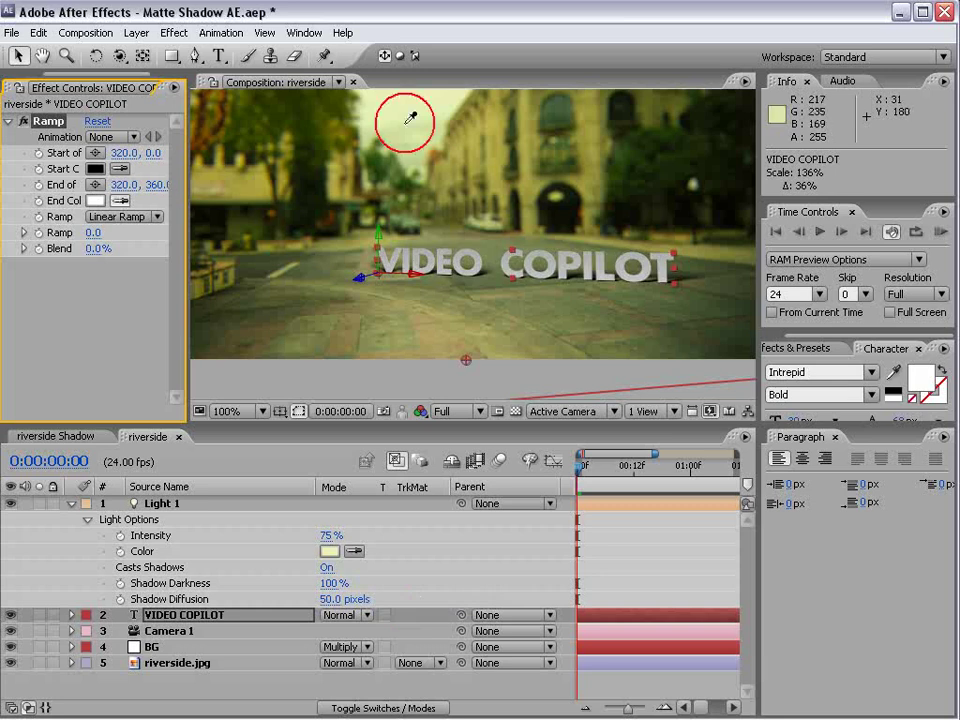
pyautogui.click(445, 350)
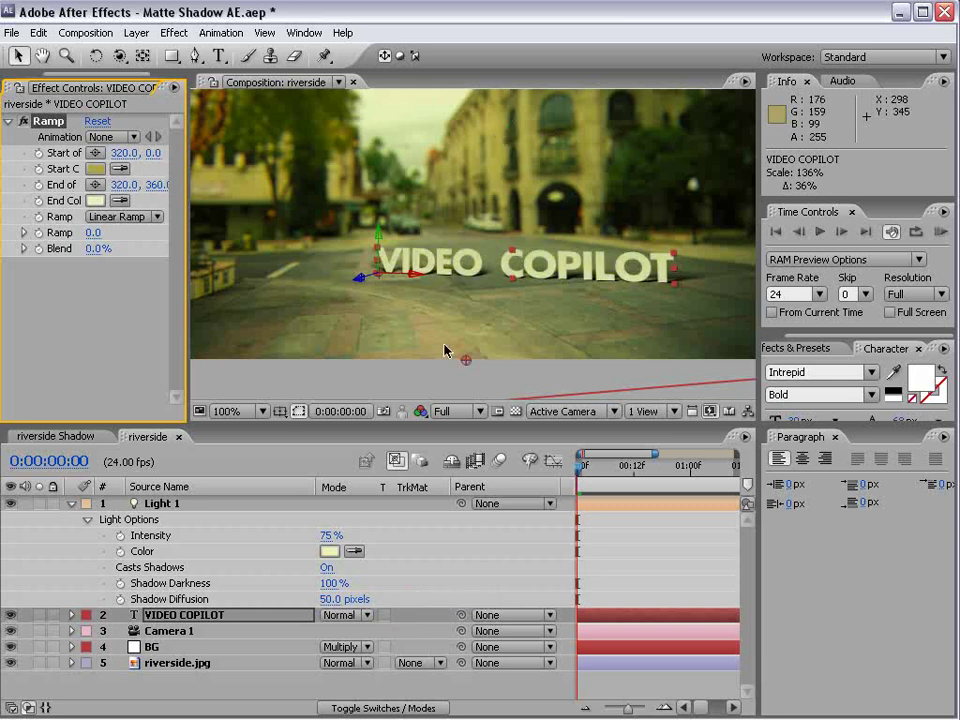
# Step: Place the ramp's start point on the text at about 290, 256 and set the shape to Radial Ramp
pyautogui.scroll(-1, 476, 347)
pyautogui.moveTo(469, 134); pyautogui.dragTo(448, 251)
pyautogui.click(120, 216)
pyautogui.click(126, 237)
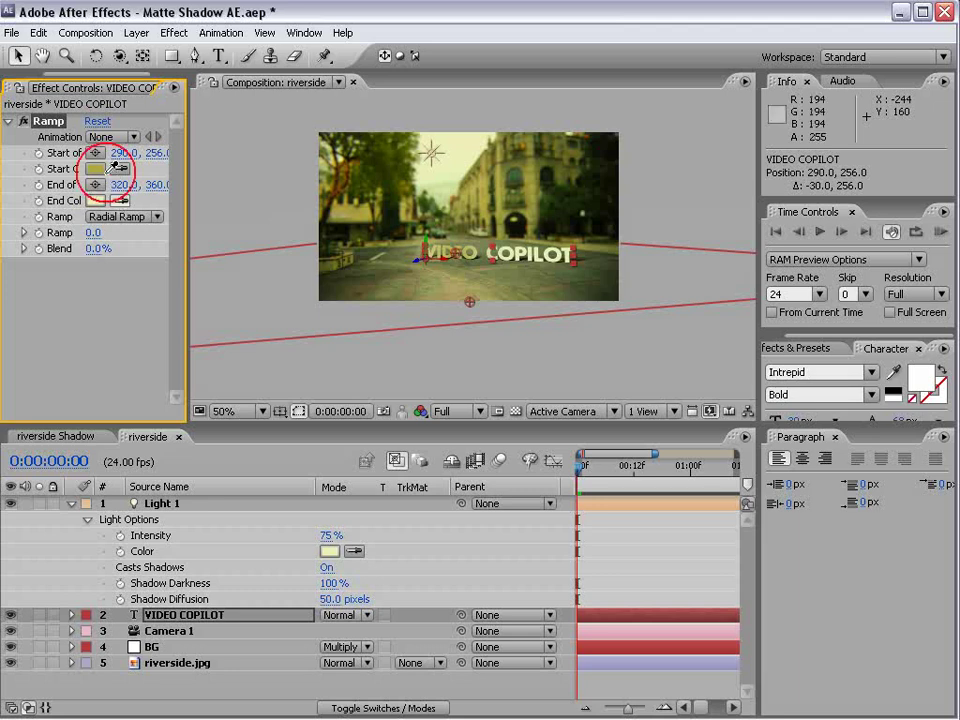
# Step: Copy the ramp's olive start color to its end color and lighten the start color to pale yellow
pyautogui.click(96, 168)
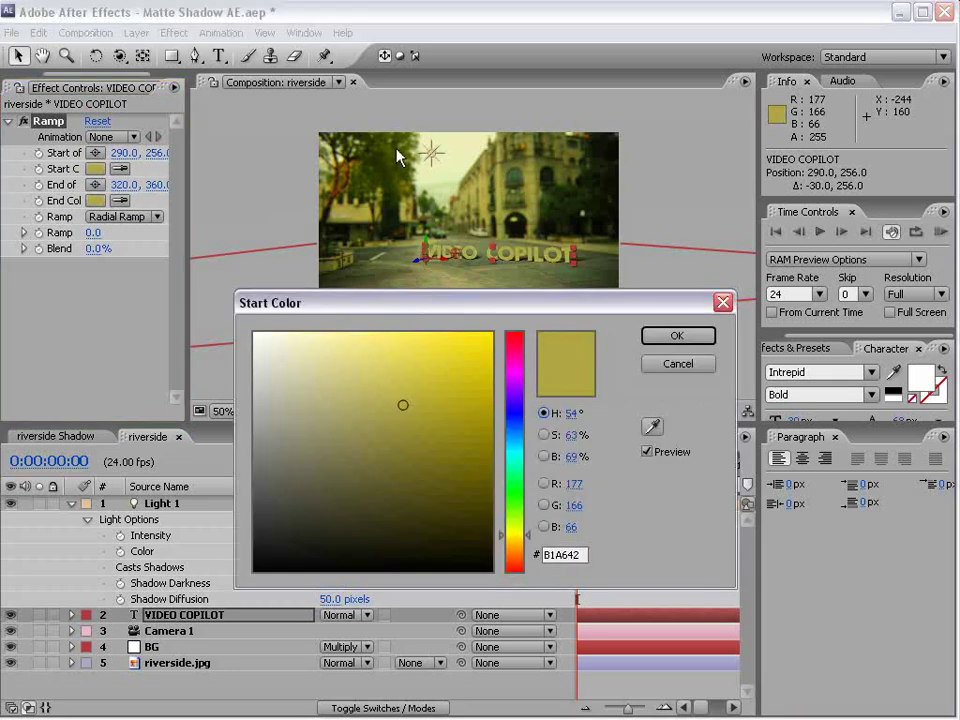
pyautogui.moveTo(371, 368); pyautogui.dragTo(343, 347)
pyautogui.click(661, 338)
# Step: Spread the radial ramp by moving its end point to about 531, 395 and its start point to about 316, 260
pyautogui.press('.')
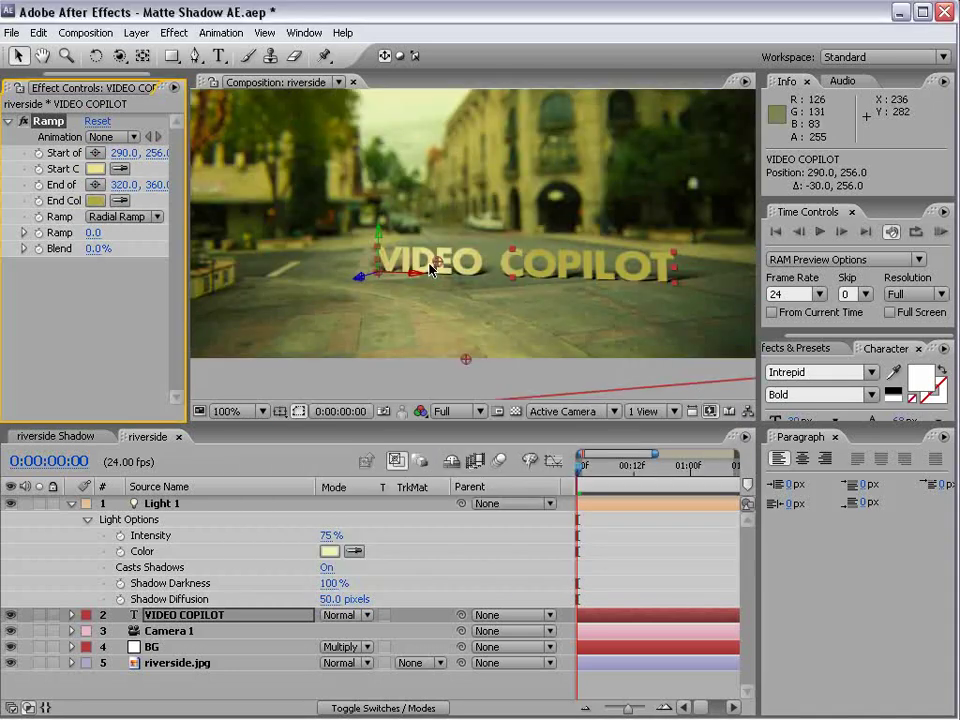
pyautogui.moveTo(466, 359); pyautogui.dragTo(663, 391)
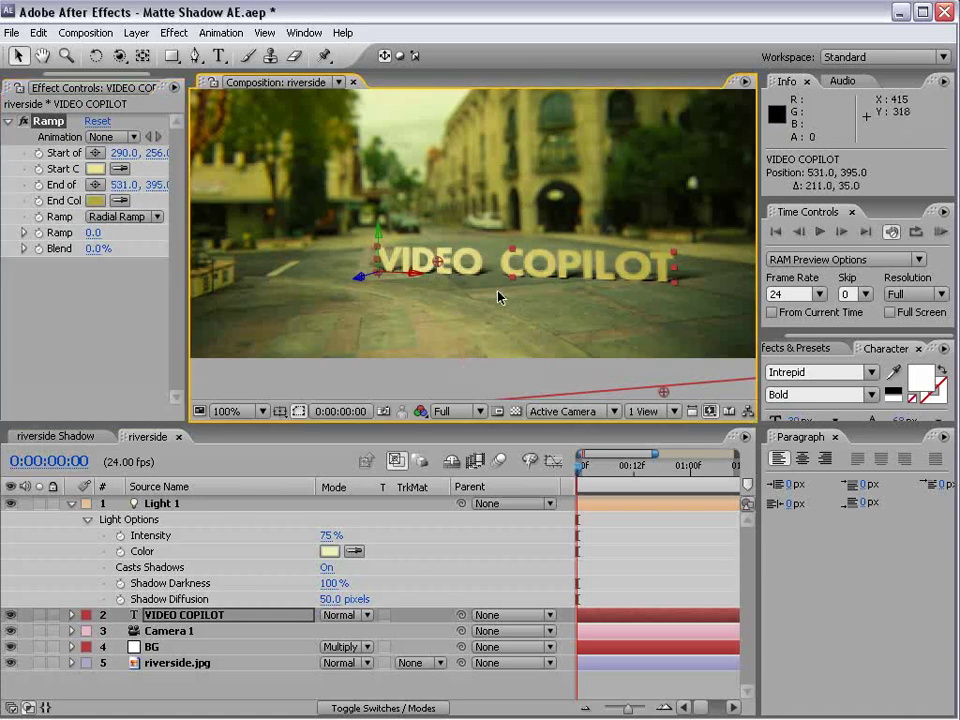
pyautogui.moveTo(438, 262); pyautogui.dragTo(463, 264)
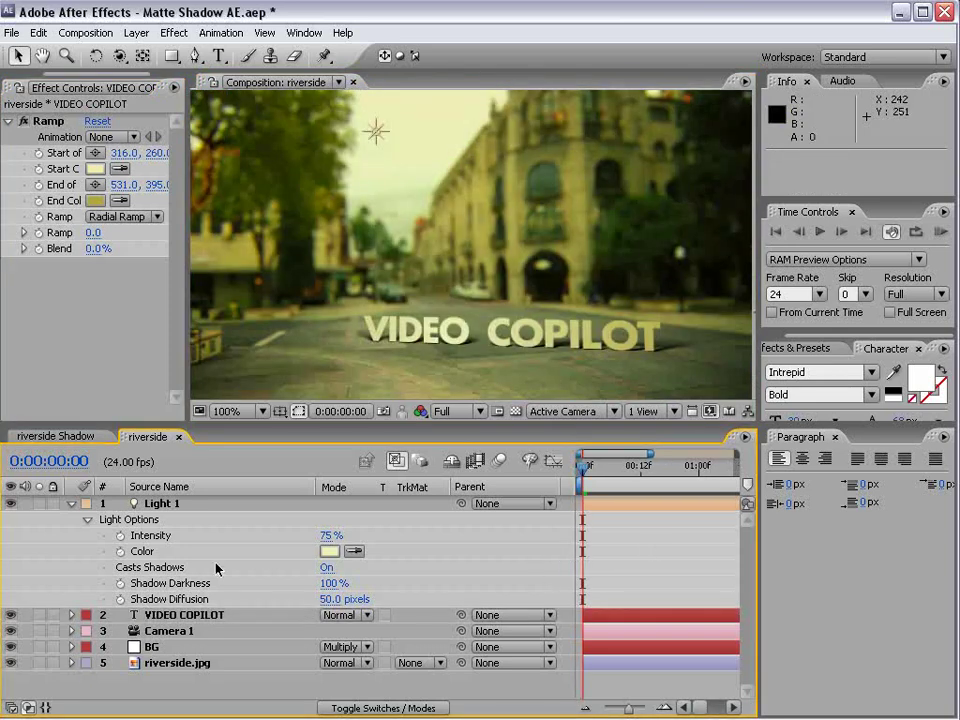
# Step: Try lifting the VIDEO COPILOT text above the street and inspect its shadow in the enlarged composition view
pyautogui.click(183, 616)
pyautogui.moveTo(365, 333); pyautogui.dragTo(366, 315)
pyautogui.click(610, 545)
pyautogui.press('`')
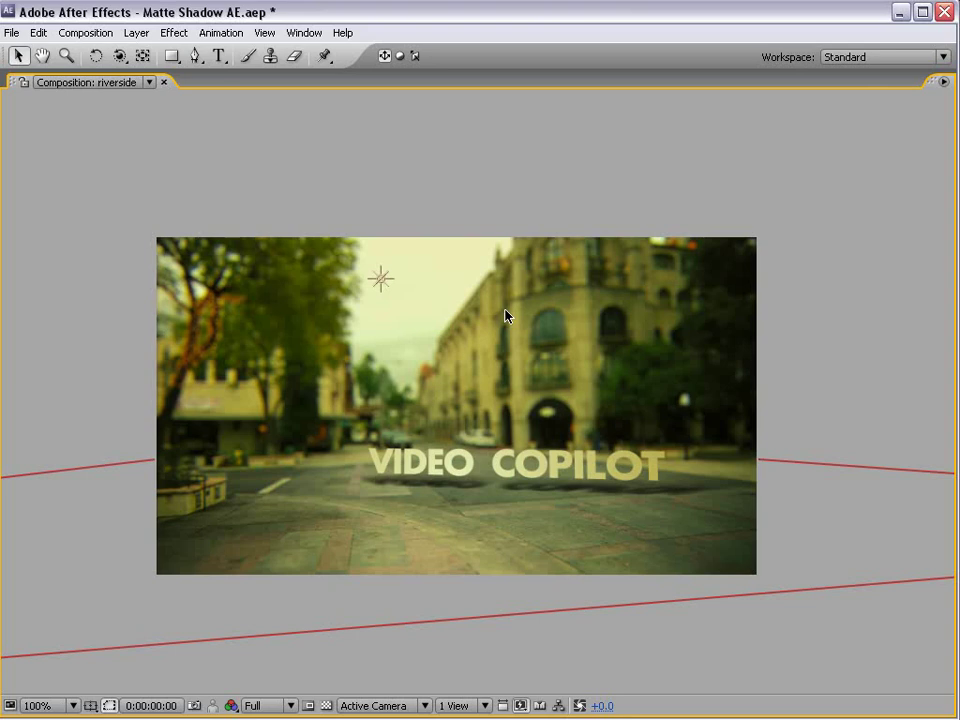
pyautogui.press('`')
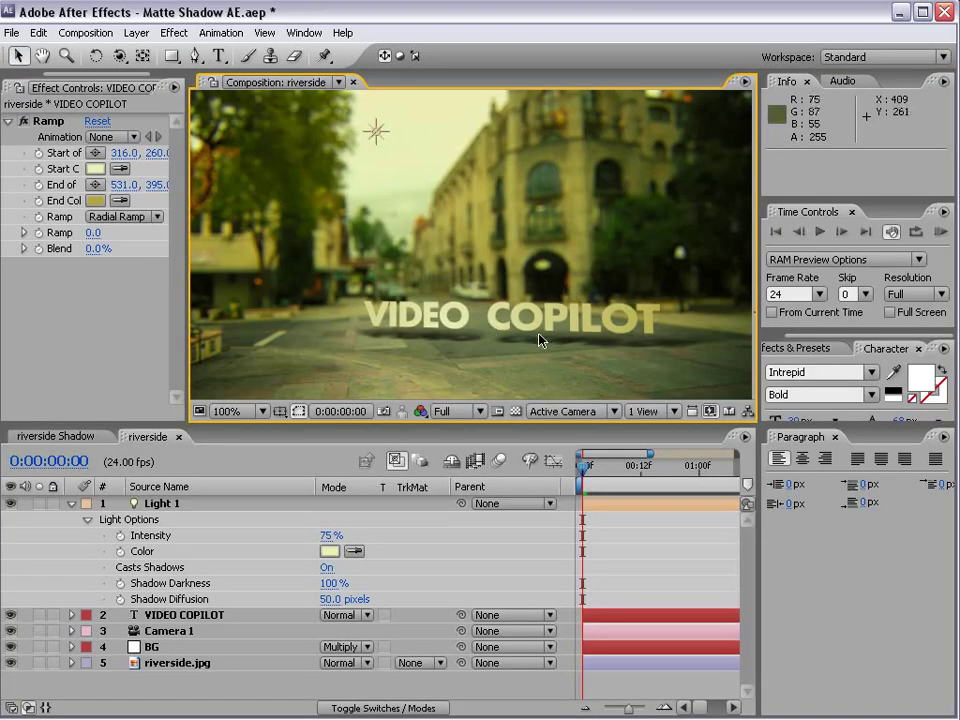
pyautogui.press(',')
pyautogui.press(',')
pyautogui.press('.')
pyautogui.press('.')
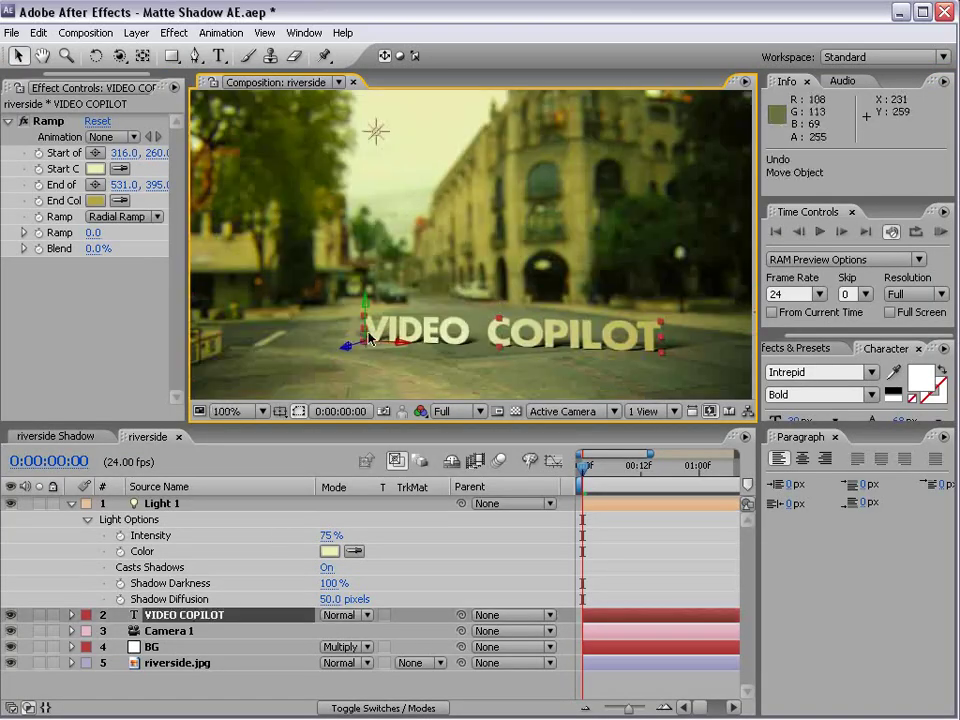
# Step: Duplicate the VIDEO COPILOT layer and rotate the copy around its vertical axis so it runs toward the camera
pyautogui.click(180, 615)
pyautogui.hotkey('ctrl', 'd')
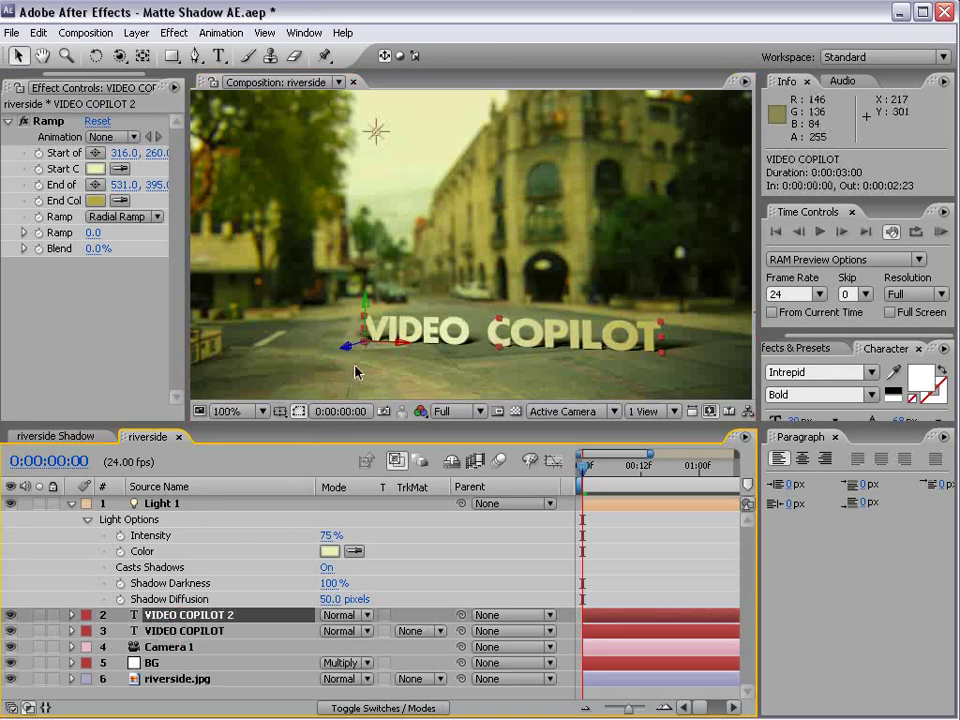
pyautogui.press('w')
pyautogui.moveTo(363, 317); pyautogui.dragTo(301, 337)
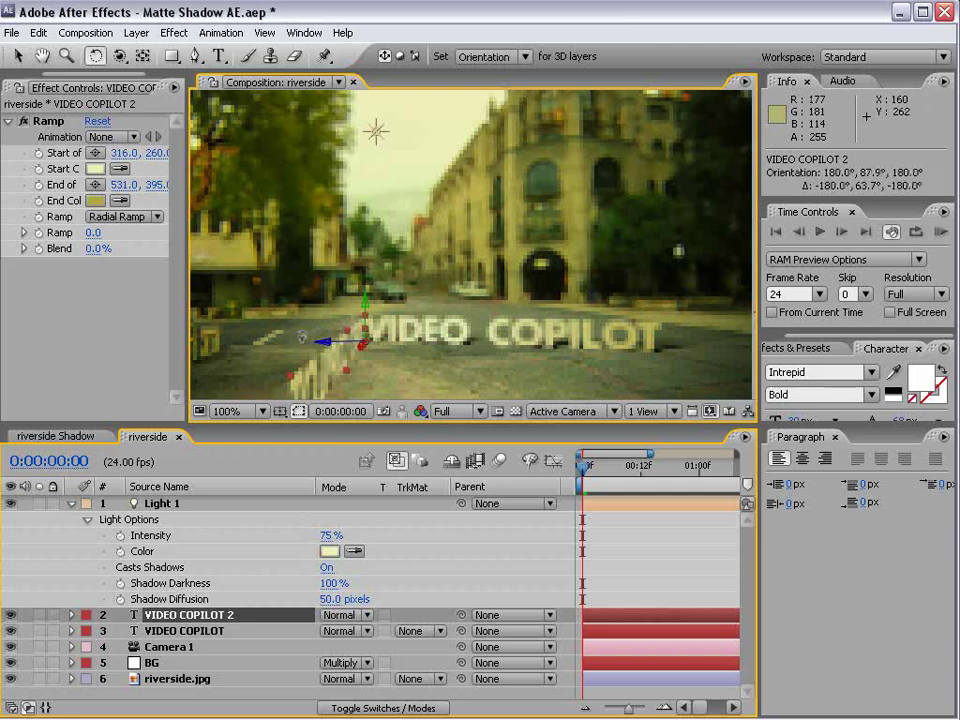
pyautogui.press('v')
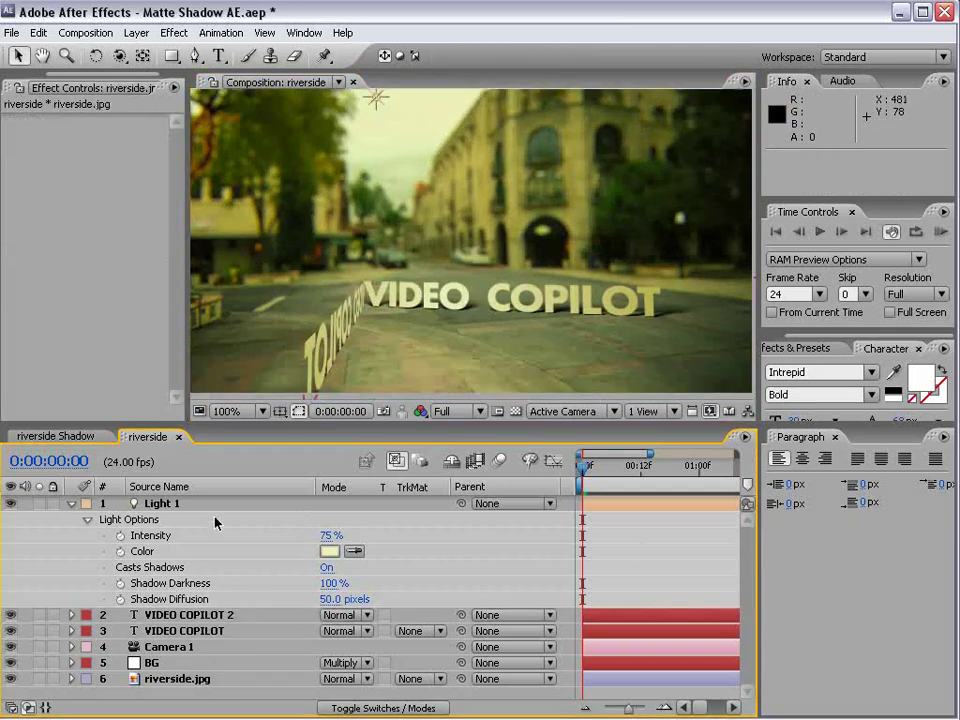
# Step: Move Light 1 along its X axis to a position of about 260.4, 153.3, -392.2
pyautogui.click(185, 505)
pyautogui.moveTo(417, 106); pyautogui.dragTo(485, 193)
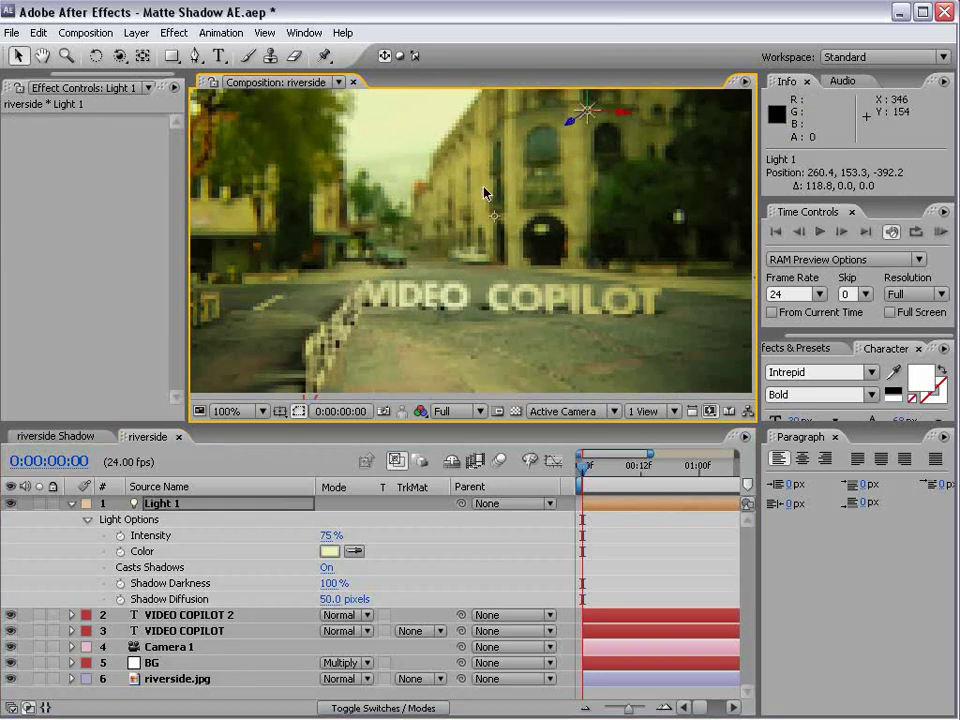
# Step: Move the original VIDEO COPILOT text to the right along its X axis, away from the rotated copy
pyautogui.click(411, 302)
pyautogui.moveTo(662, 290); pyautogui.dragTo(635, 294)
pyautogui.moveTo(511, 305); pyautogui.dragTo(538, 298)
pyautogui.hotkey('ctrl', 'z')
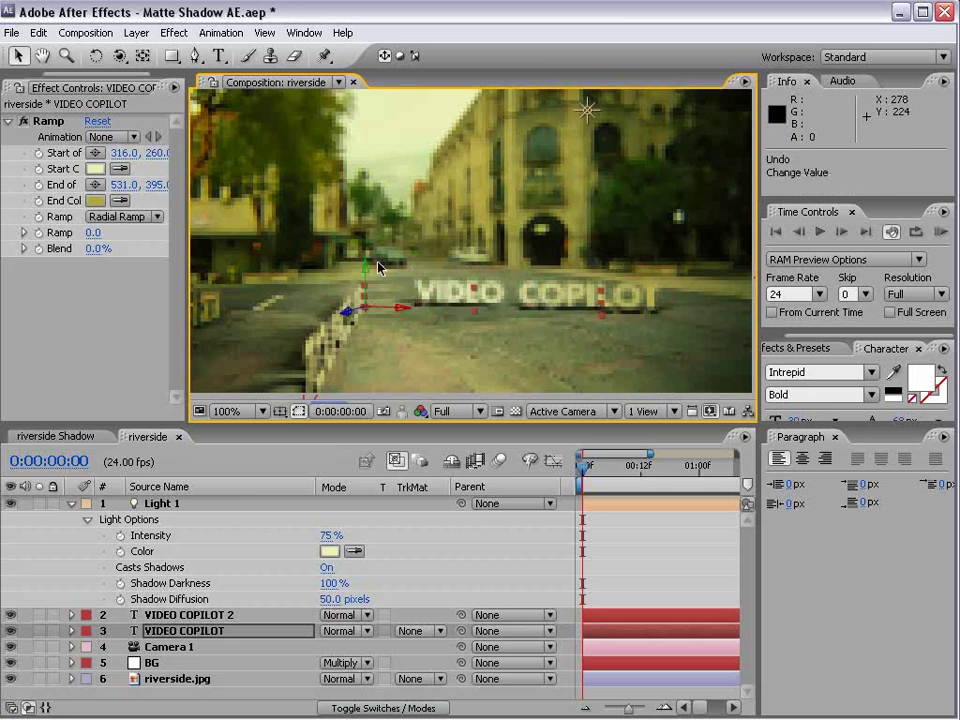
pyautogui.moveTo(396, 315); pyautogui.dragTo(470, 319)
pyautogui.click(636, 553)
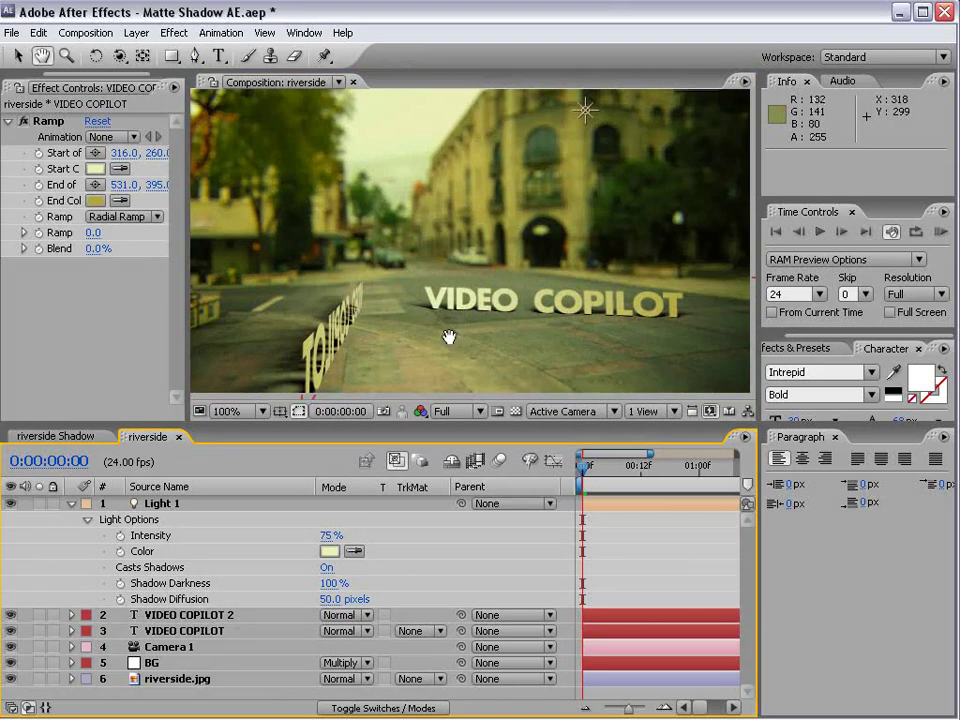
# Step: Enlarge the composition view and rotate the VIDEO COPILOT 2 copy around its vertical axis, swinging its near end outward to the left
pyautogui.press('`')
pyautogui.click(303, 466)
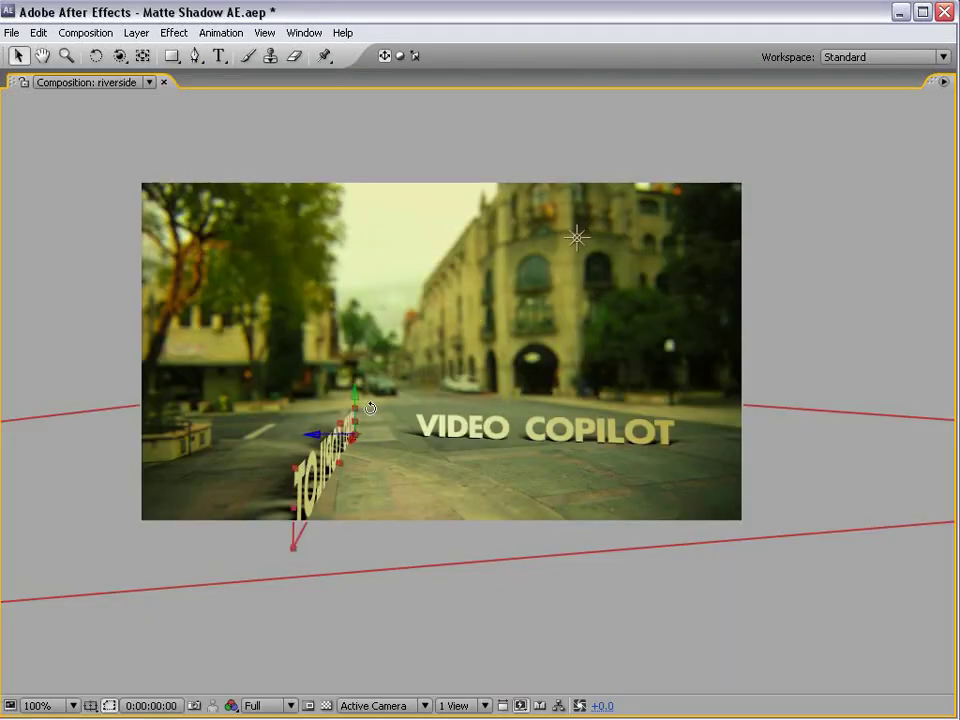
pyautogui.press('w')
pyautogui.moveTo(349, 410); pyautogui.dragTo(349, 410)
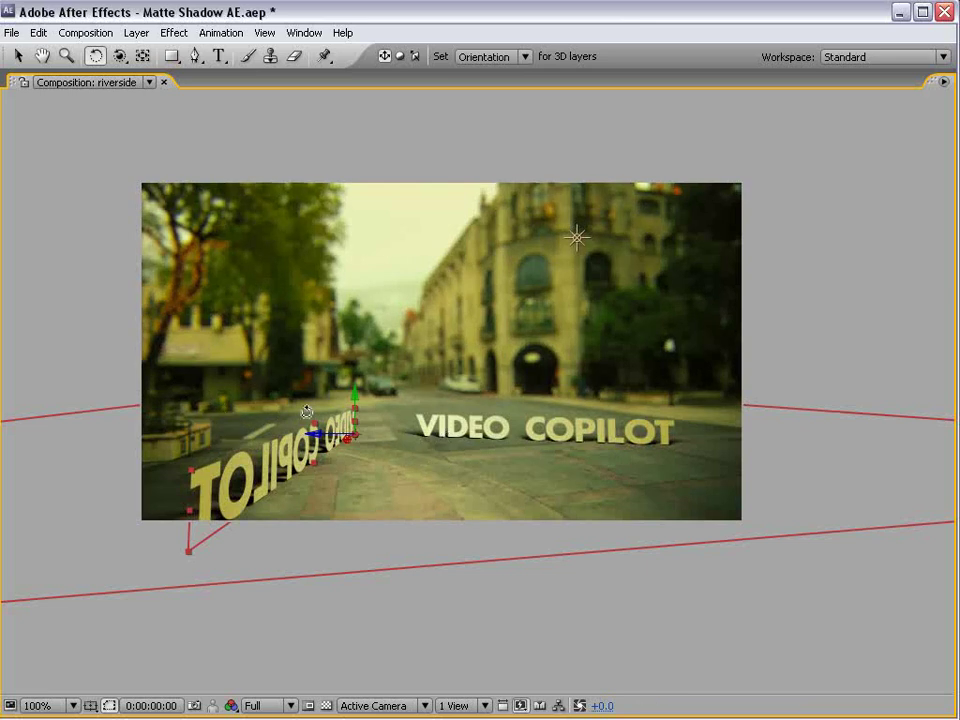
# Step: Replace the original VIDEO COPILOT text with GUNNERSON
pyautogui.click(218, 56)
pyautogui.moveTo(532, 425); pyautogui.dragTo(577, 429)
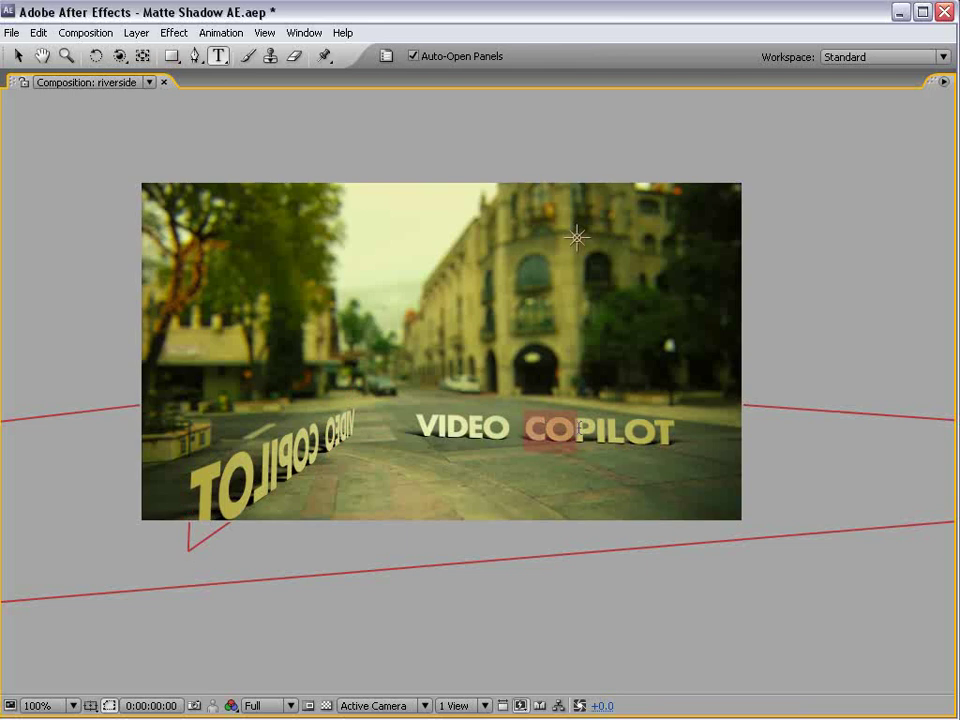
pyautogui.hotkey('ctrl', 'a')
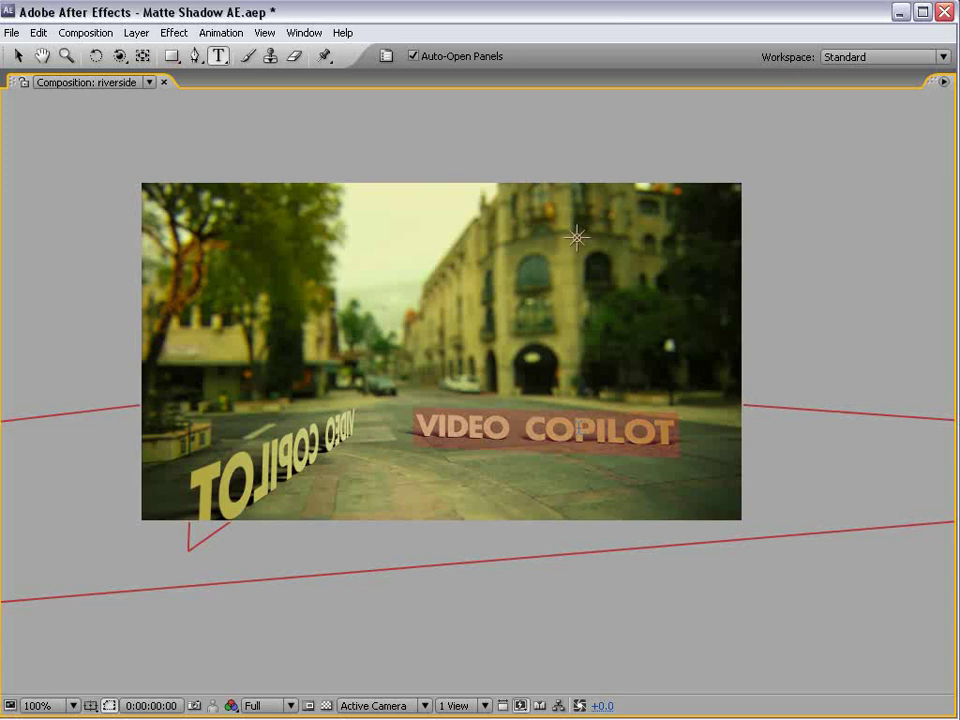
pyautogui.write('GUNNERSON')
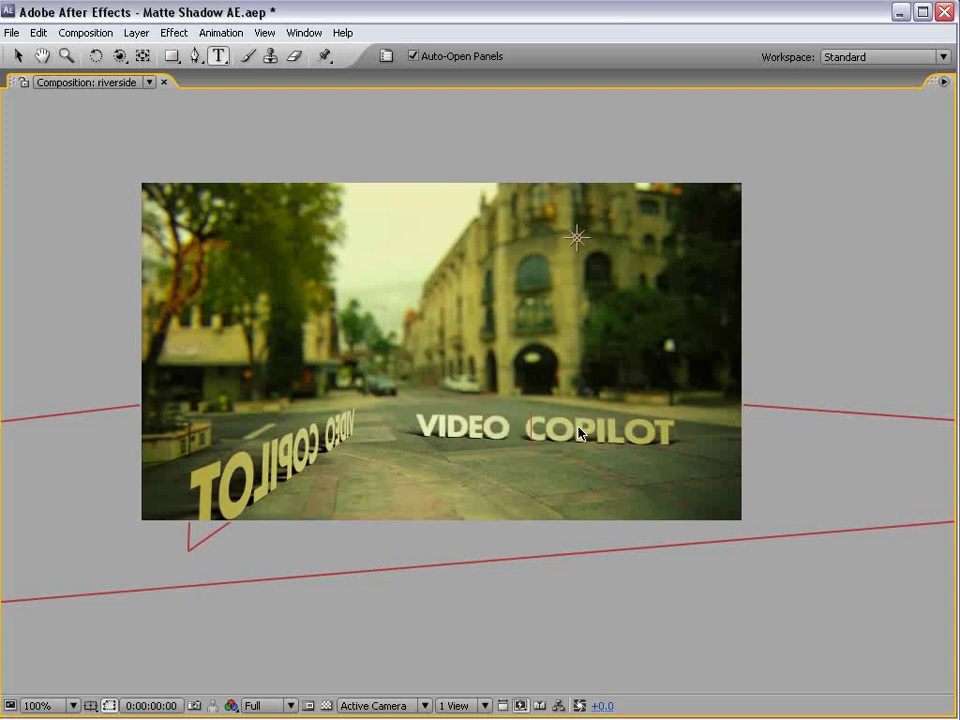
pyautogui.click(21, 55)
pyautogui.click(578, 150)
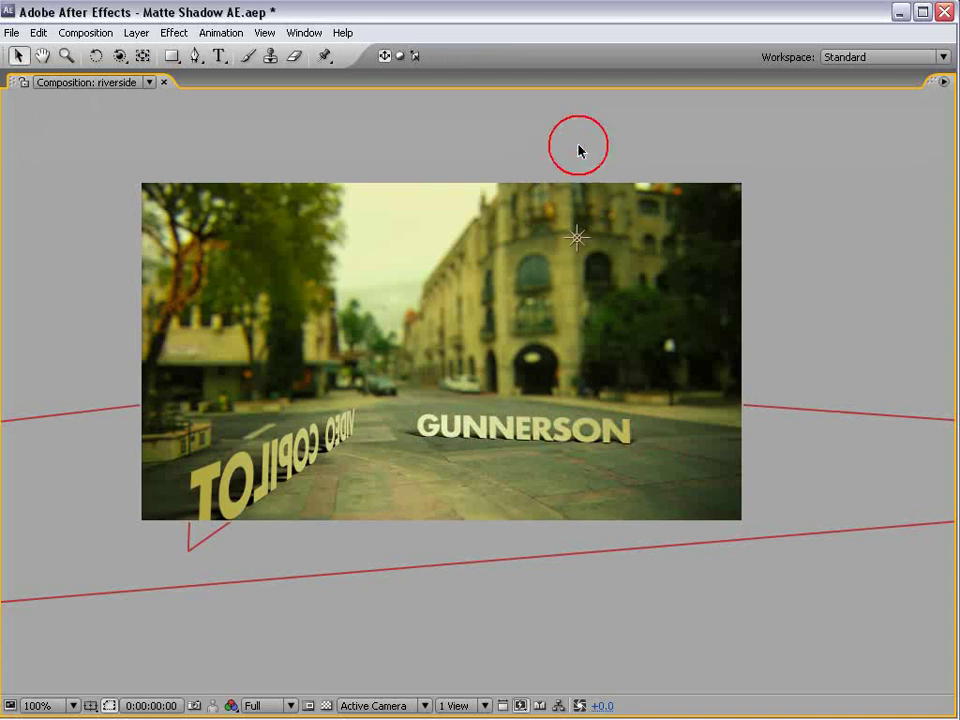
# Step: Rotate the VIDEO COPILOT 2 text around its vertical axis so it reads unmirrored and angles to the right toward the camera
pyautogui.click(294, 472)
pyautogui.press('w')
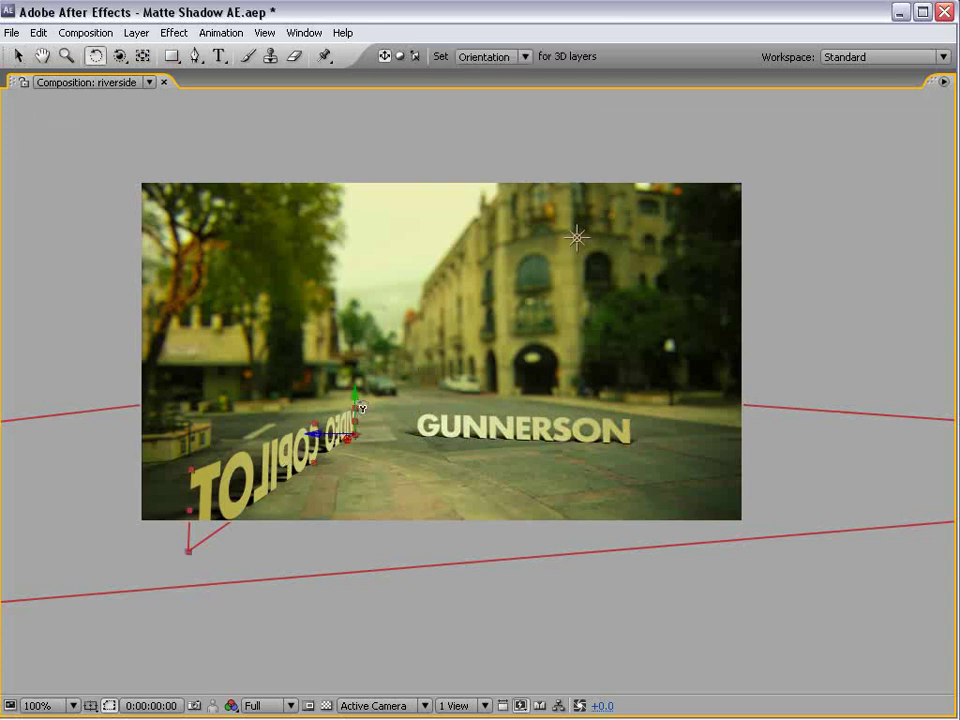
pyautogui.moveTo(359, 407); pyautogui.dragTo(369, 406)
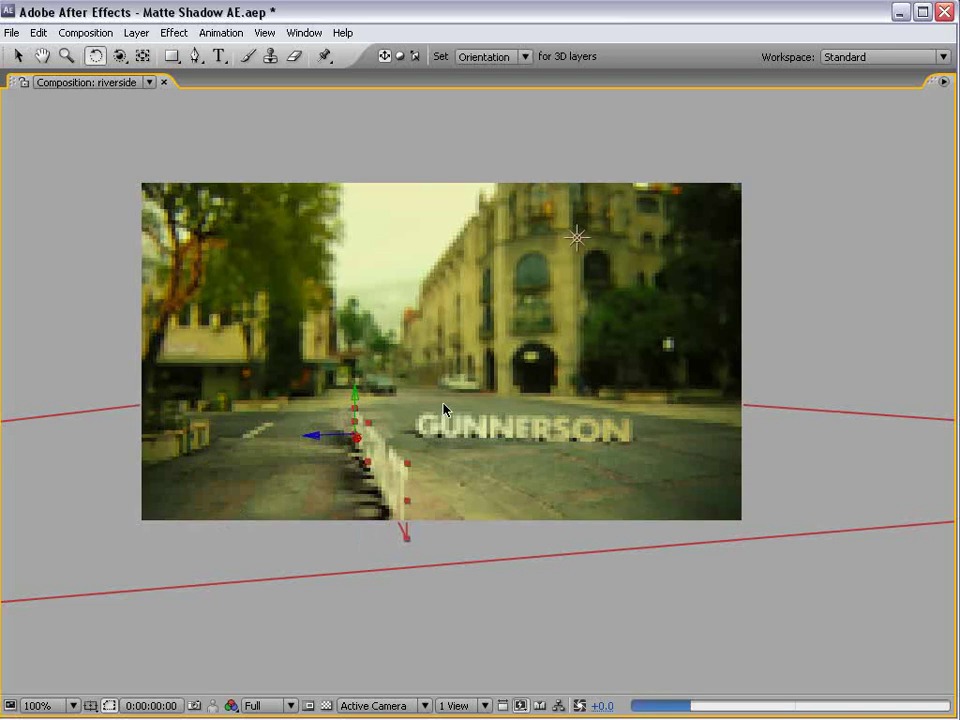
pyautogui.press('v')
pyautogui.click(642, 582)
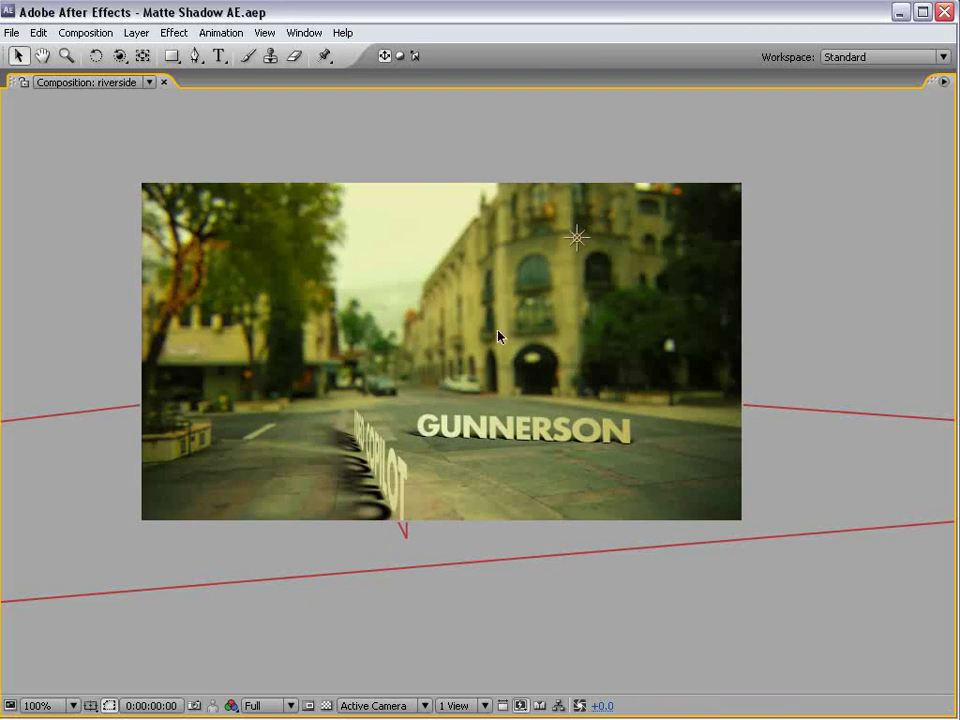
# Step: Turn the GUNNERSON text to face the camera, move it farther back on the street, and save the project
pyautogui.press('w')
pyautogui.moveTo(430, 430)
pyautogui.mouseDown()
pyautogui.moveTo(430, 405)
pyautogui.moveTo(422, 437)
pyautogui.moveTo(303, 351)
pyautogui.mouseUp()
pyautogui.hotkey('ctrl', 'z')
pyautogui.press('v')
pyautogui.hotkey('ctrl', 's')
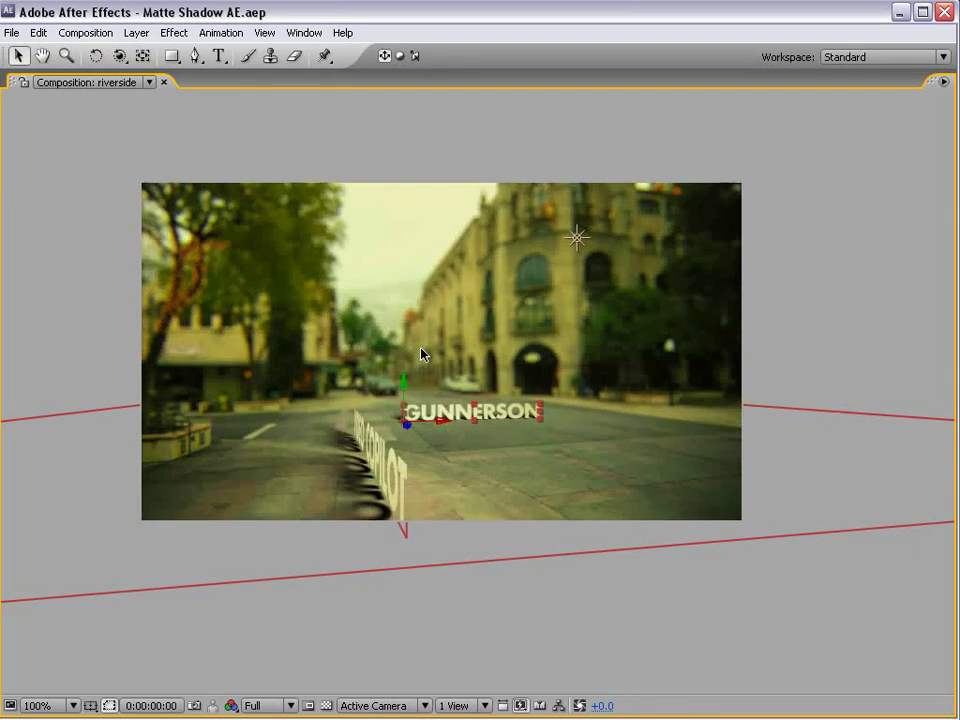
# Step: Restore the full panel layout and collapse all layer properties in the riverside timeline
pyautogui.press('`')
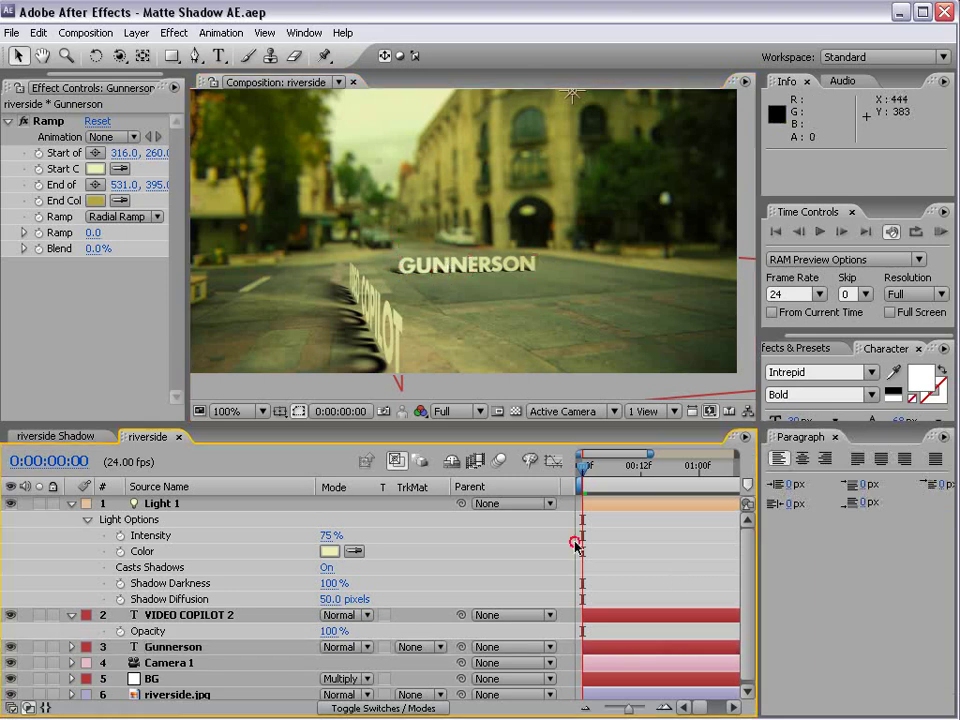
pyautogui.hotkey('ctrl', 'a')
pyautogui.click(71, 505)
pyautogui.click(220, 666)
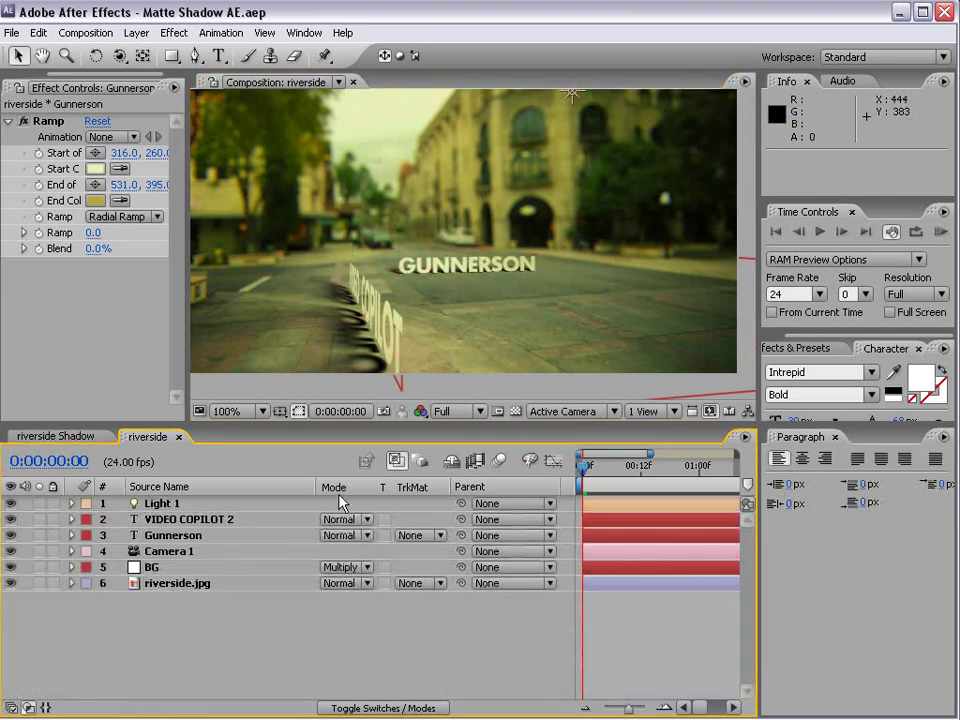